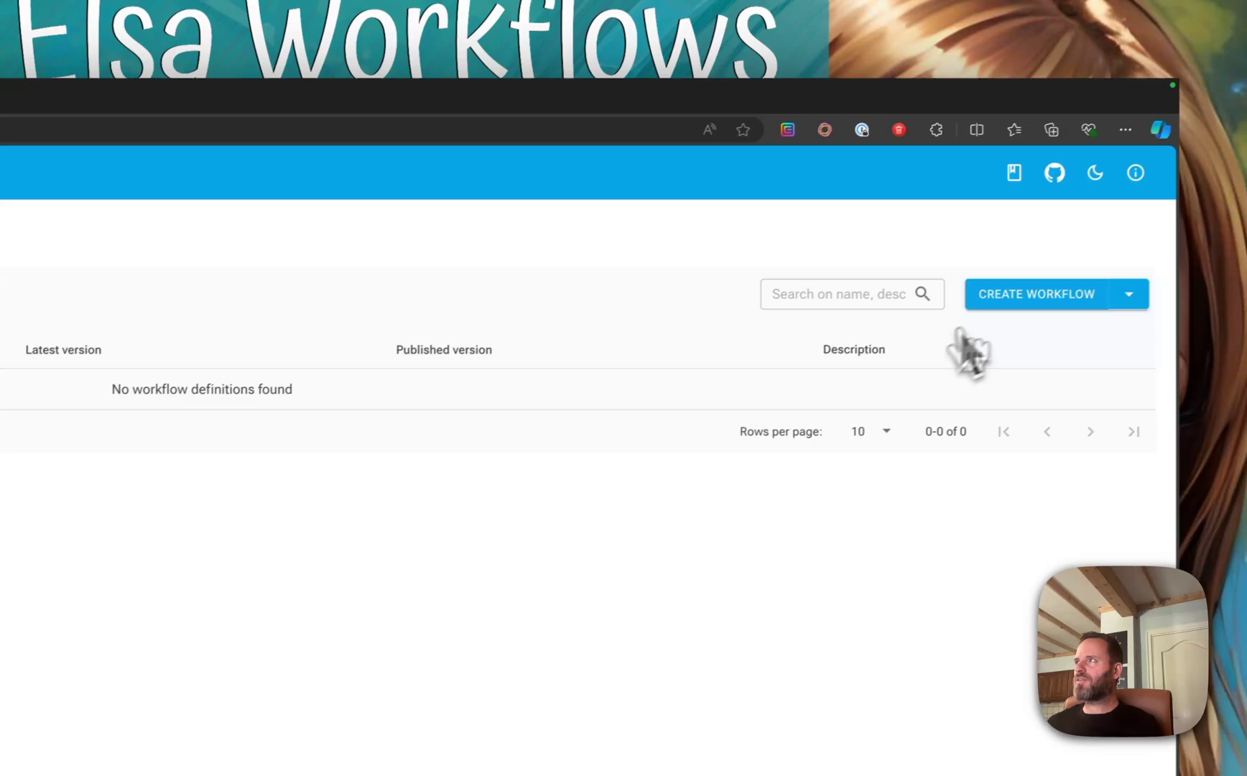
# Create a new workflow named 'Sum' and confirm it in the New workflow dialog.
pyautogui.click(1171, 244)
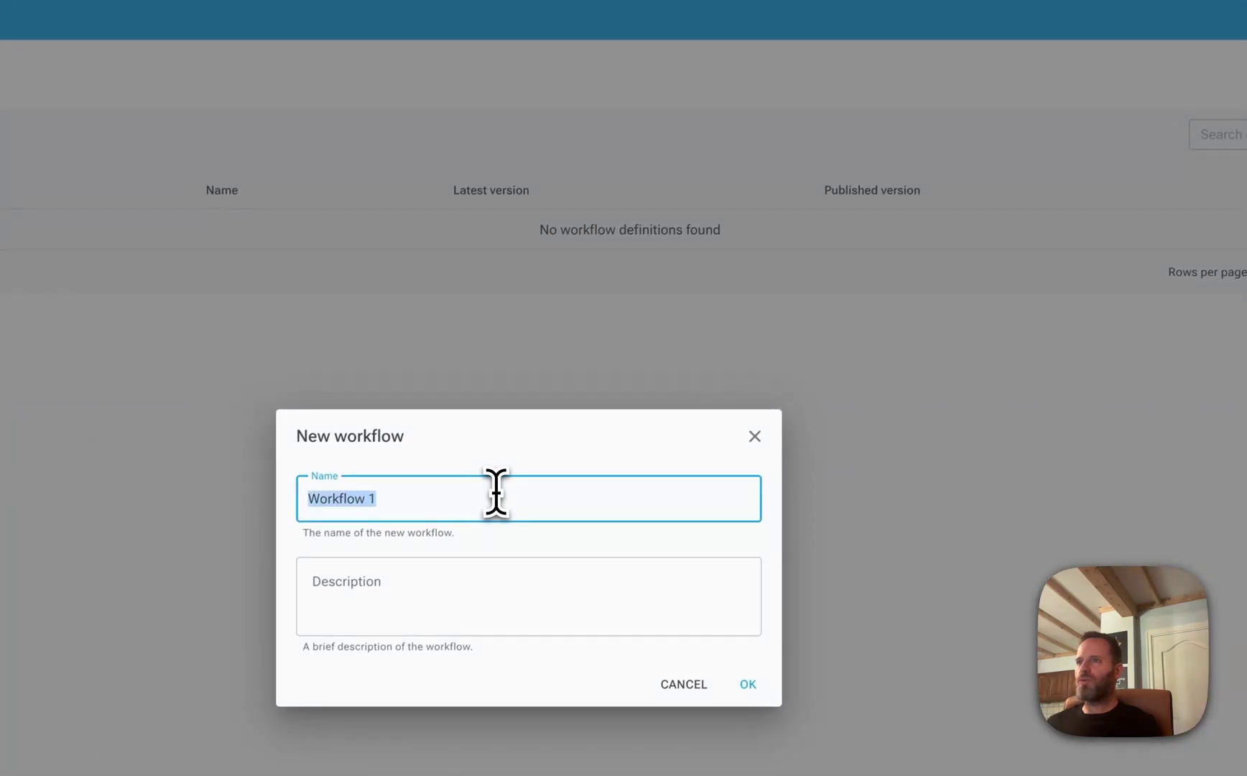
pyautogui.write('Sum')
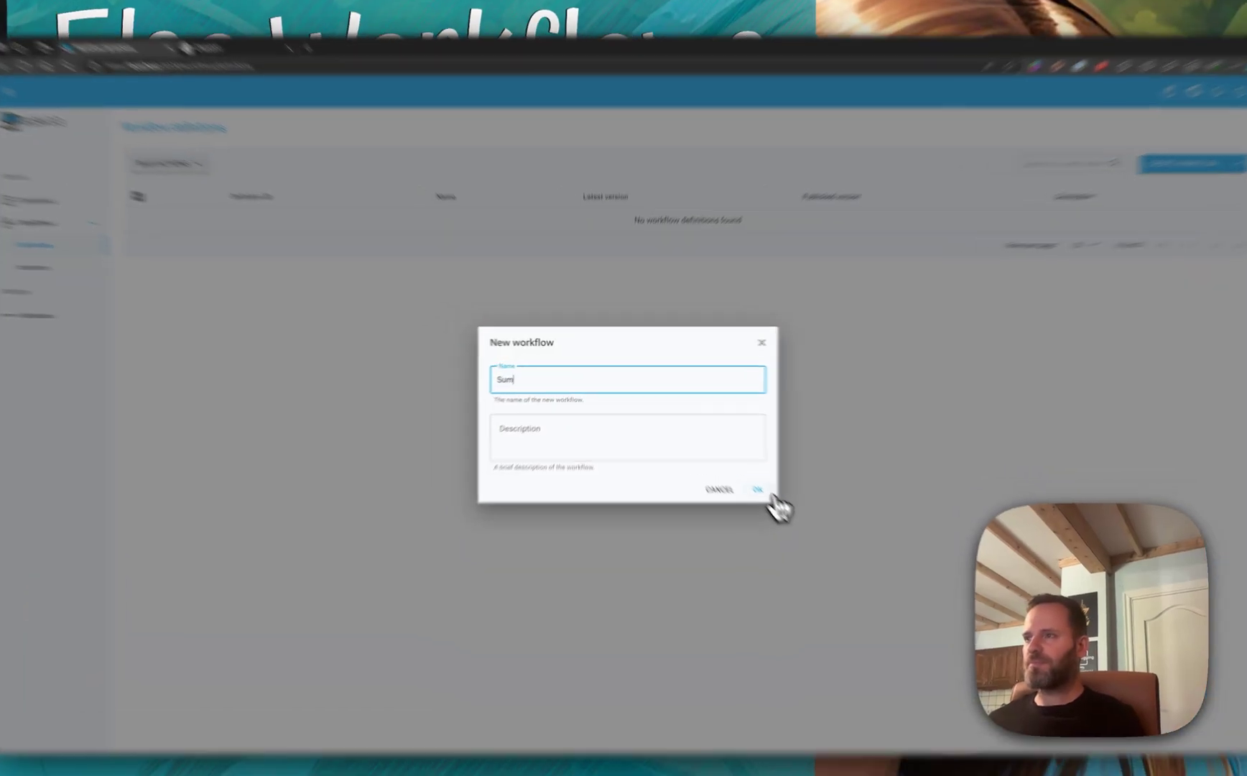
pyautogui.click(732, 467)
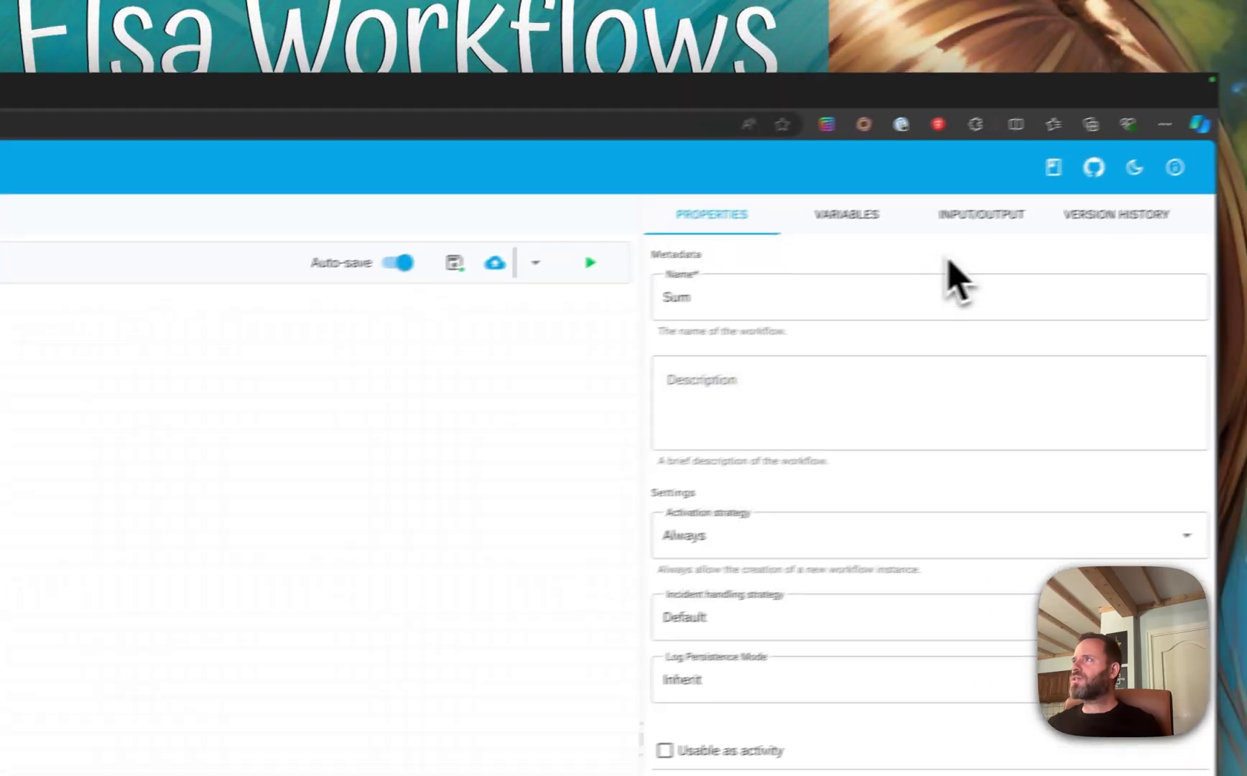
# Open the Sum workflow's Input/Output settings and add a Numbers input of type Double[].
pyautogui.click(959, 228)
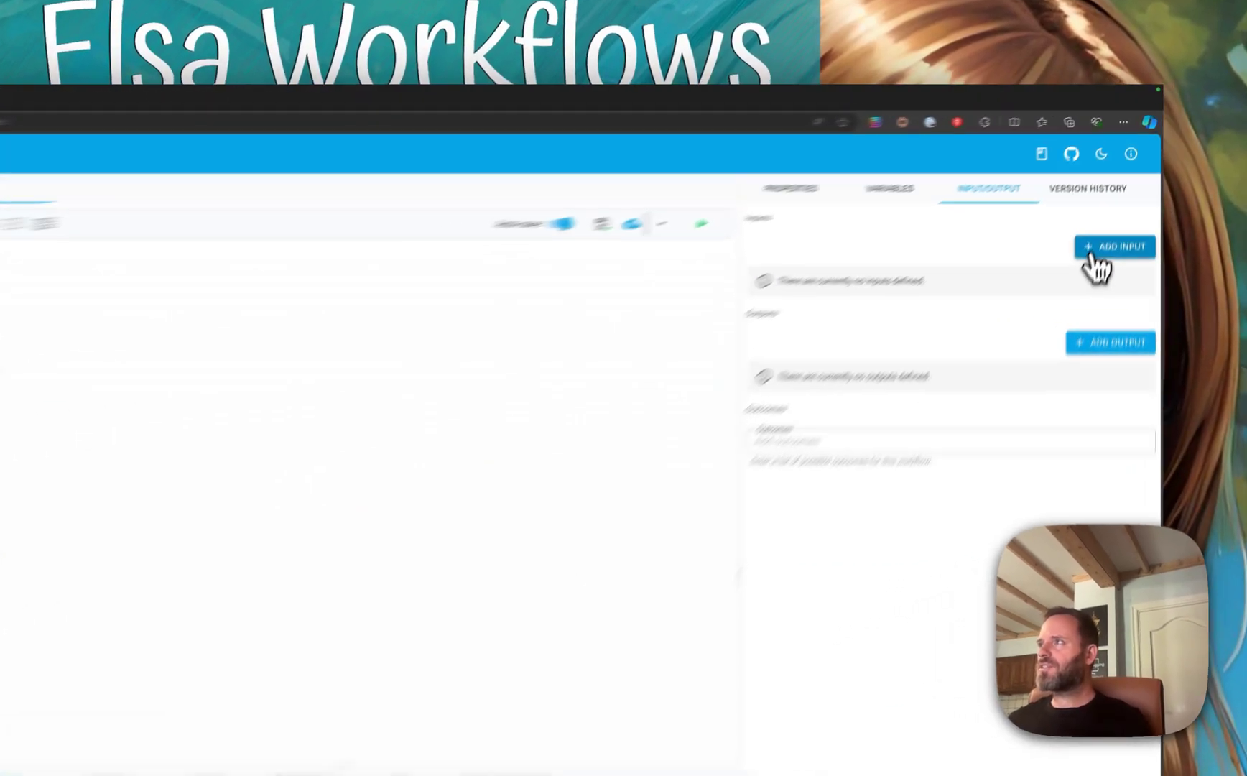
pyautogui.click(1128, 195)
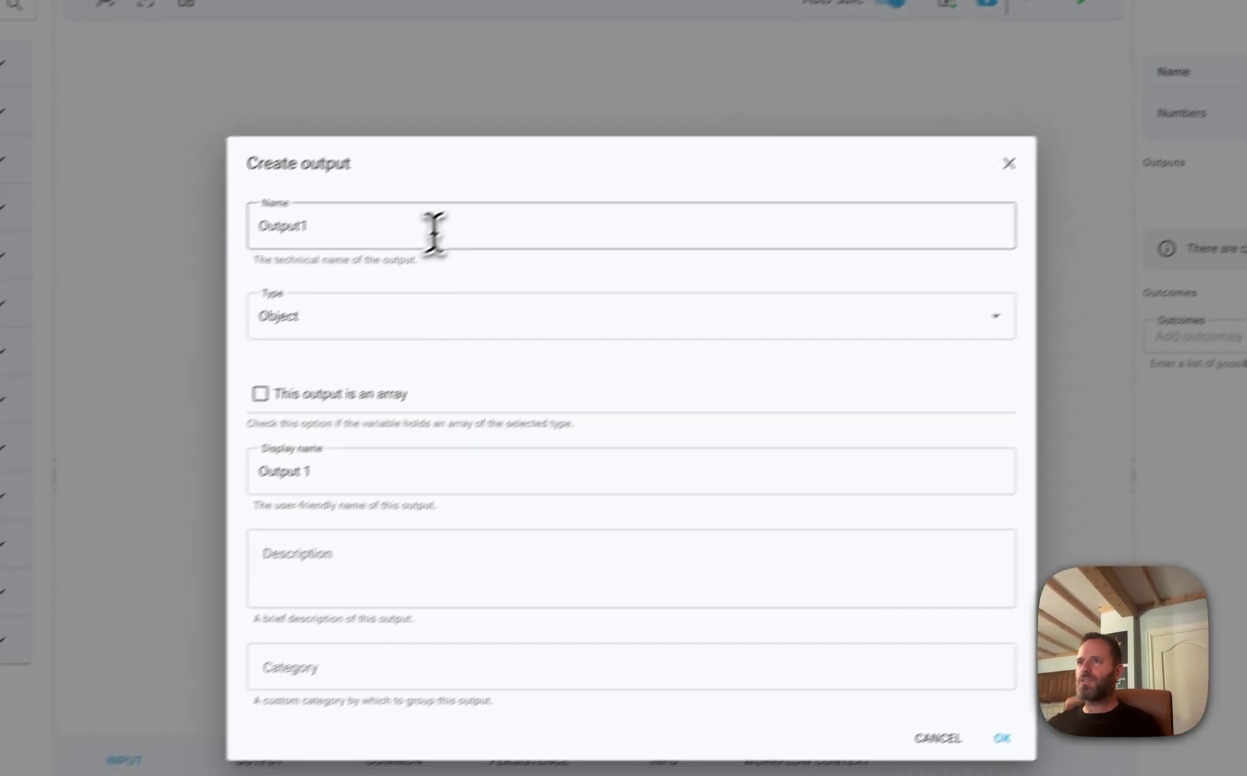
# Create the output with name 'Output', type Double and display name 'Output'.
pyautogui.click(138, 353)
pyautogui.press('BackSpace')
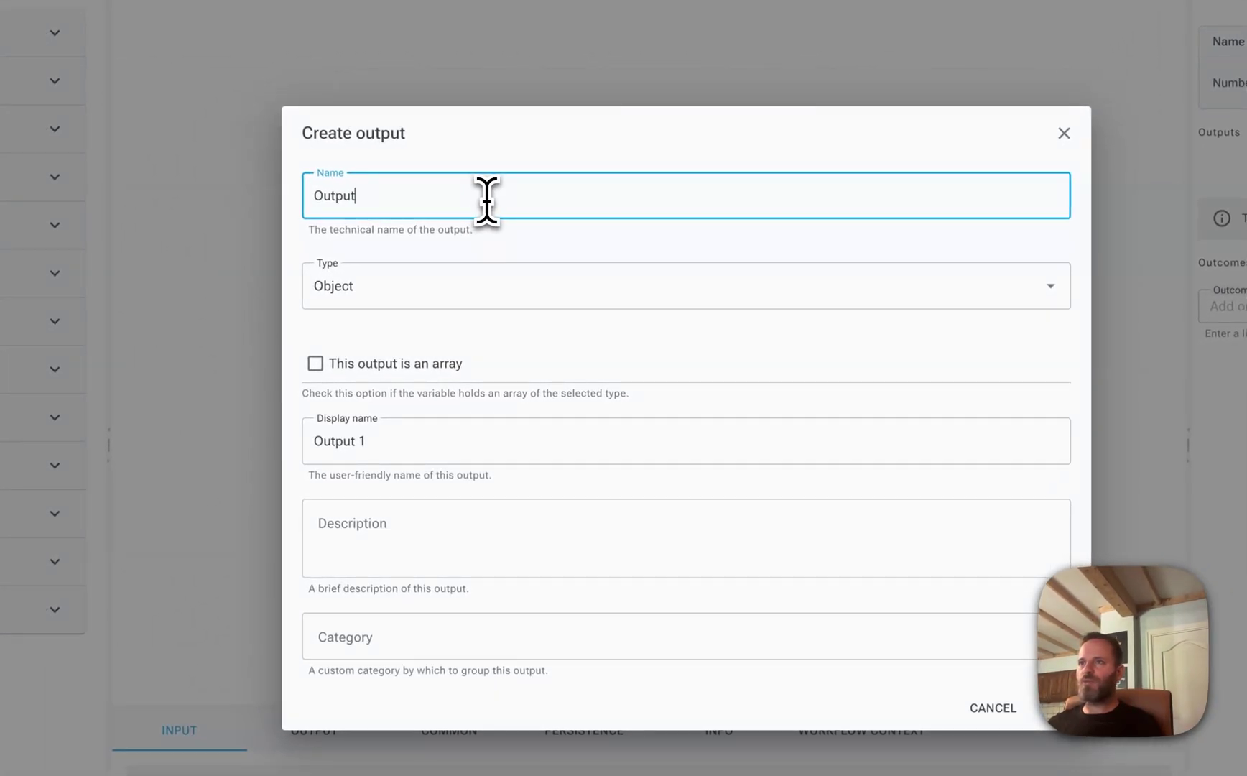
pyautogui.click(369, 302)
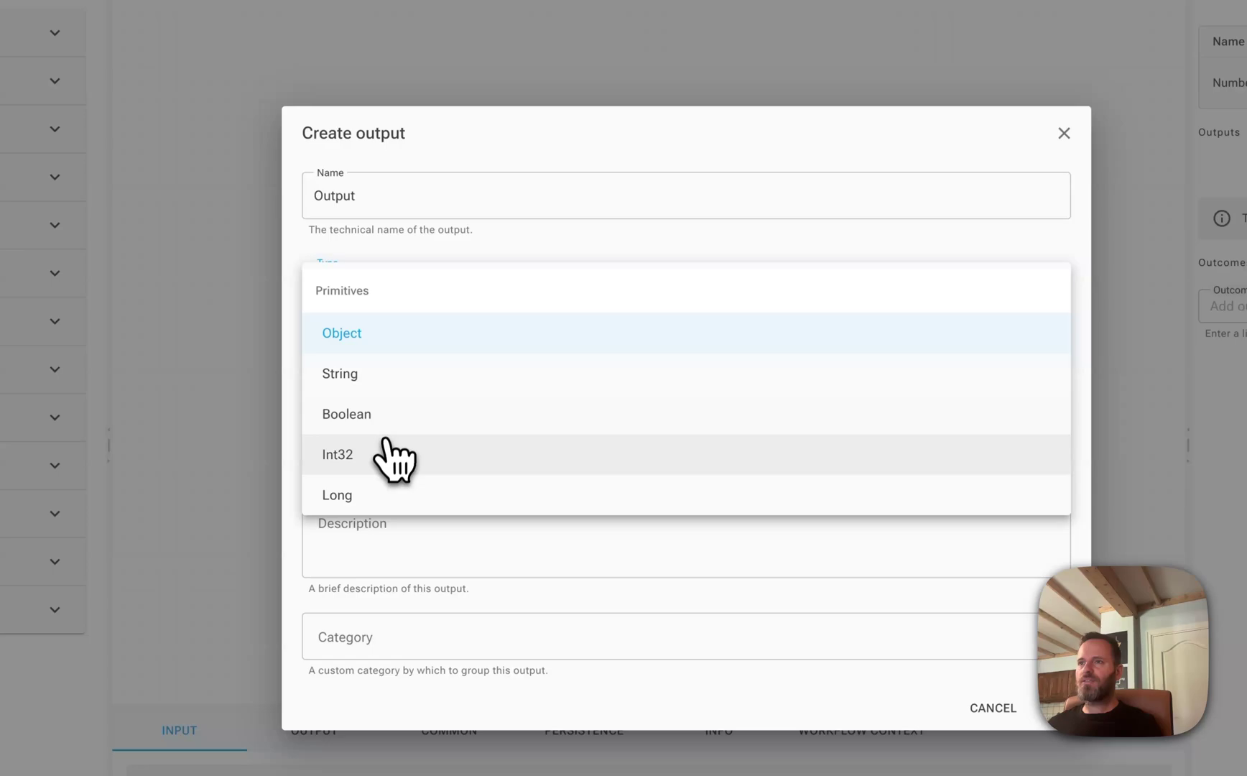
pyautogui.scroll(-2, 389, 474)
pyautogui.click(395, 480)
pyautogui.tripleClick(408, 438)
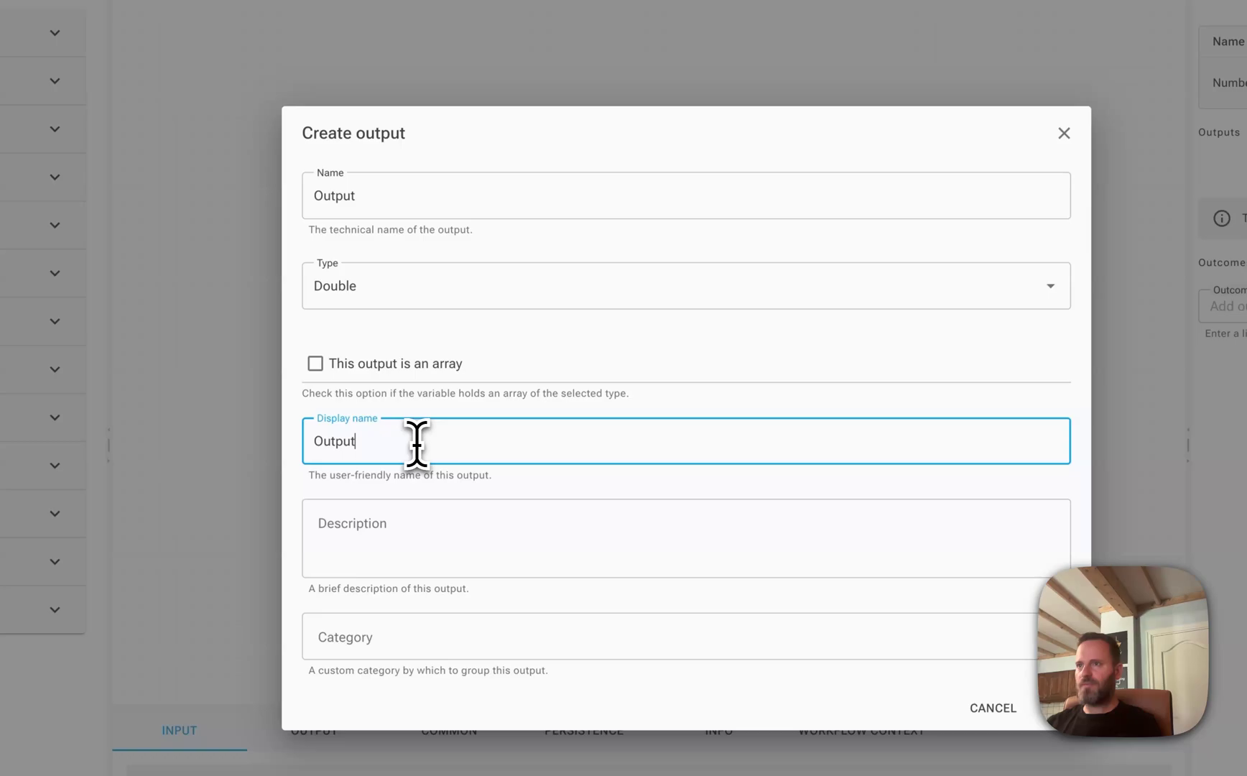
pyautogui.write('Output')
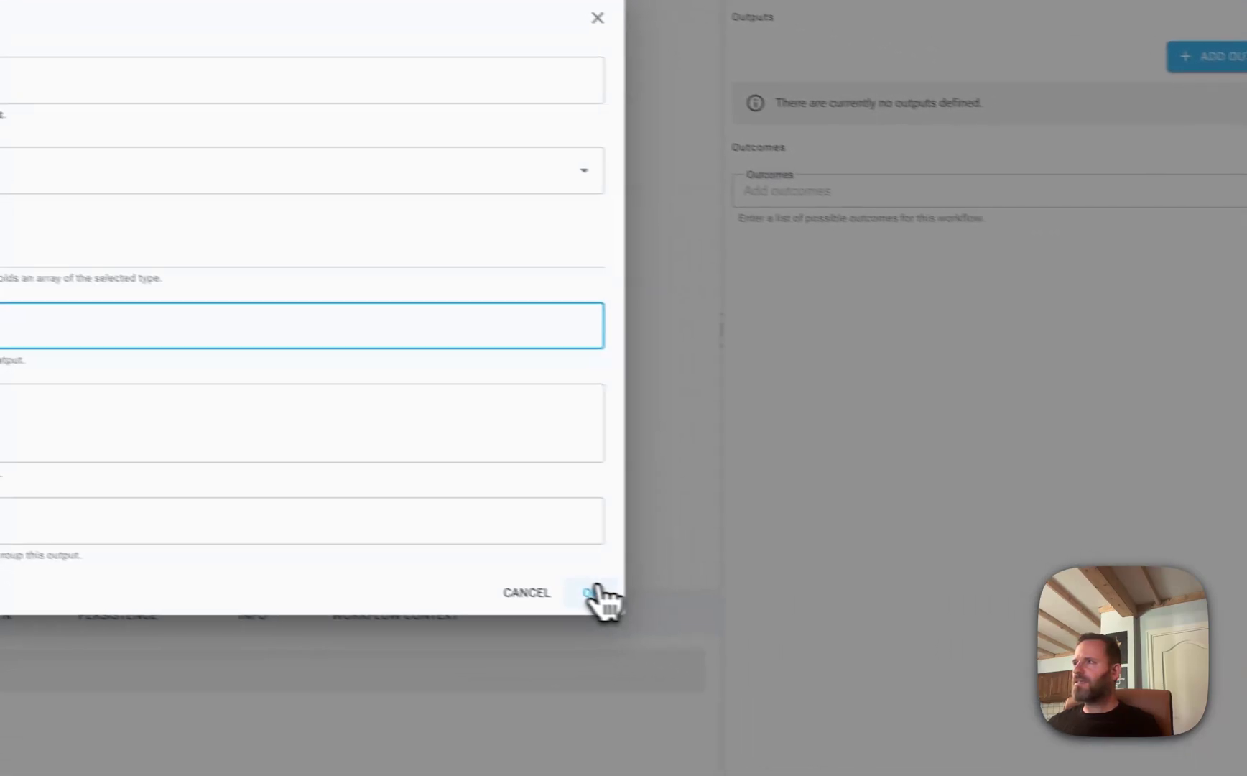
pyautogui.click(600, 595)
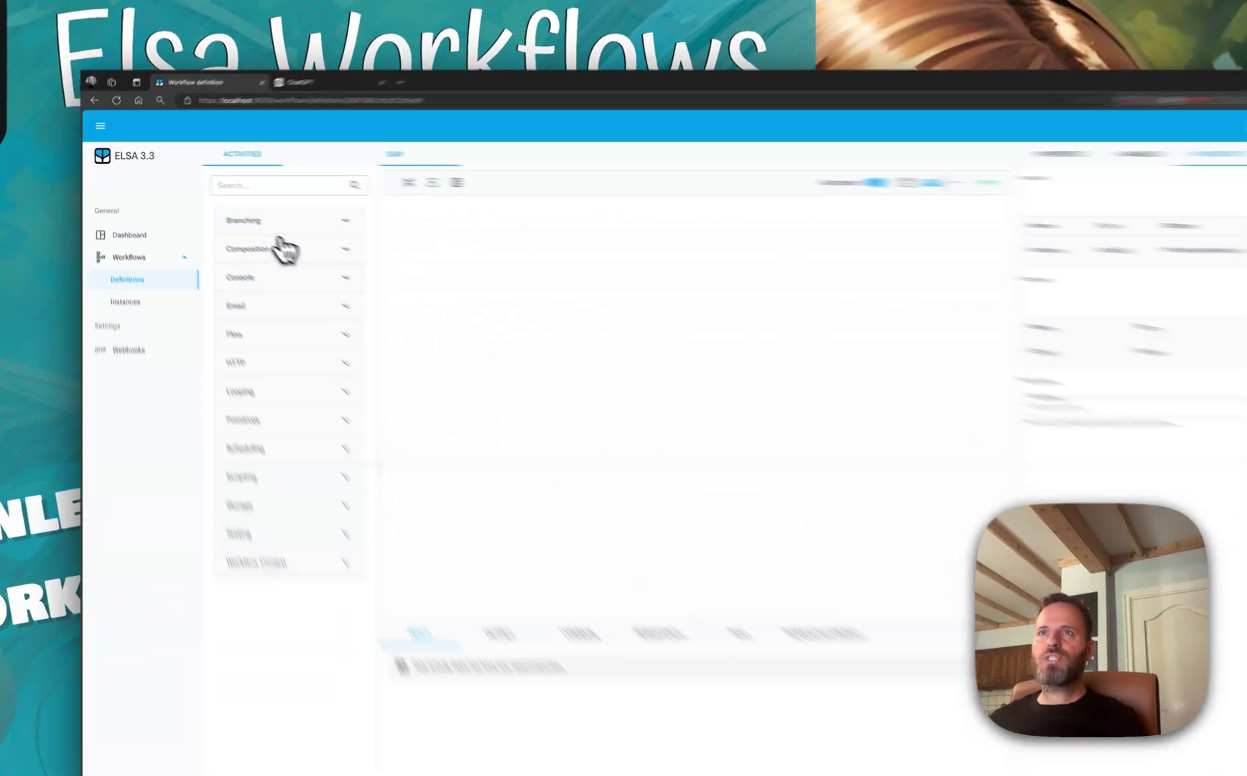
# Place a Composition > Set Output activity on the canvas that assigns the Output output.
pyautogui.click(260, 240)
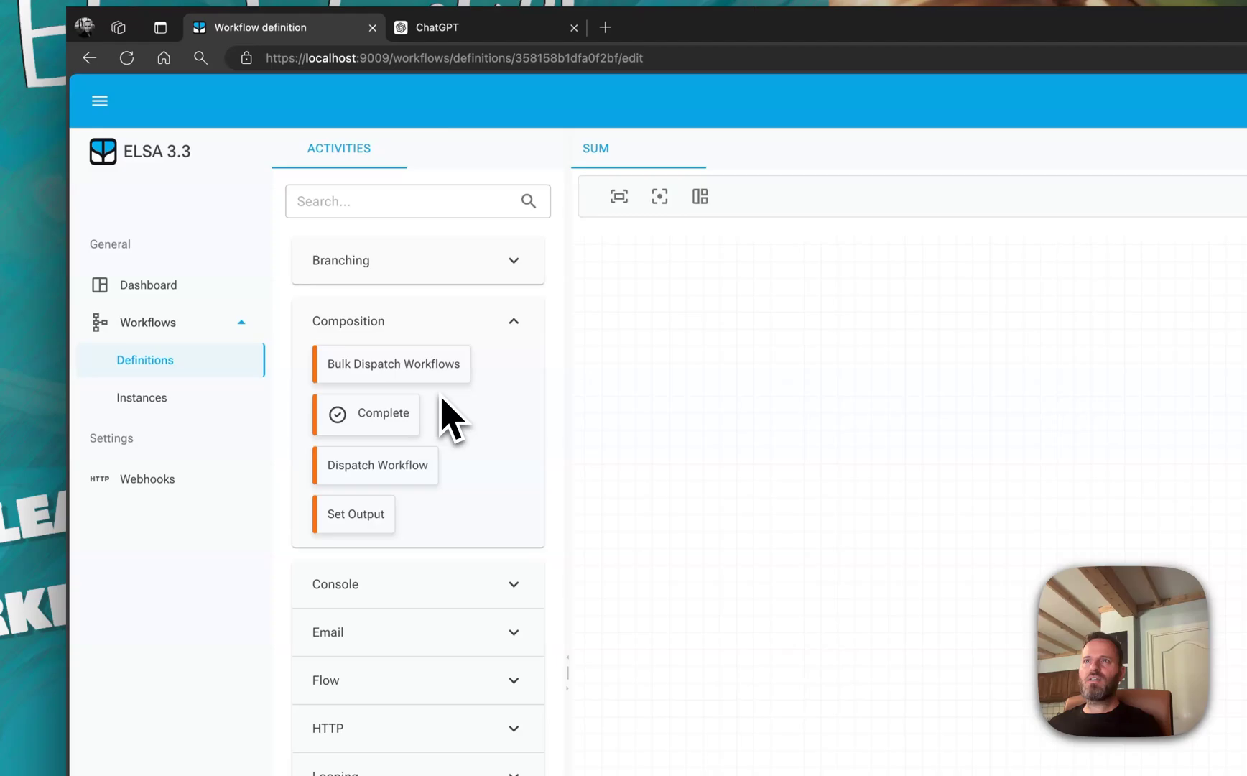
pyautogui.moveTo(361, 513); pyautogui.dragTo(881, 488)
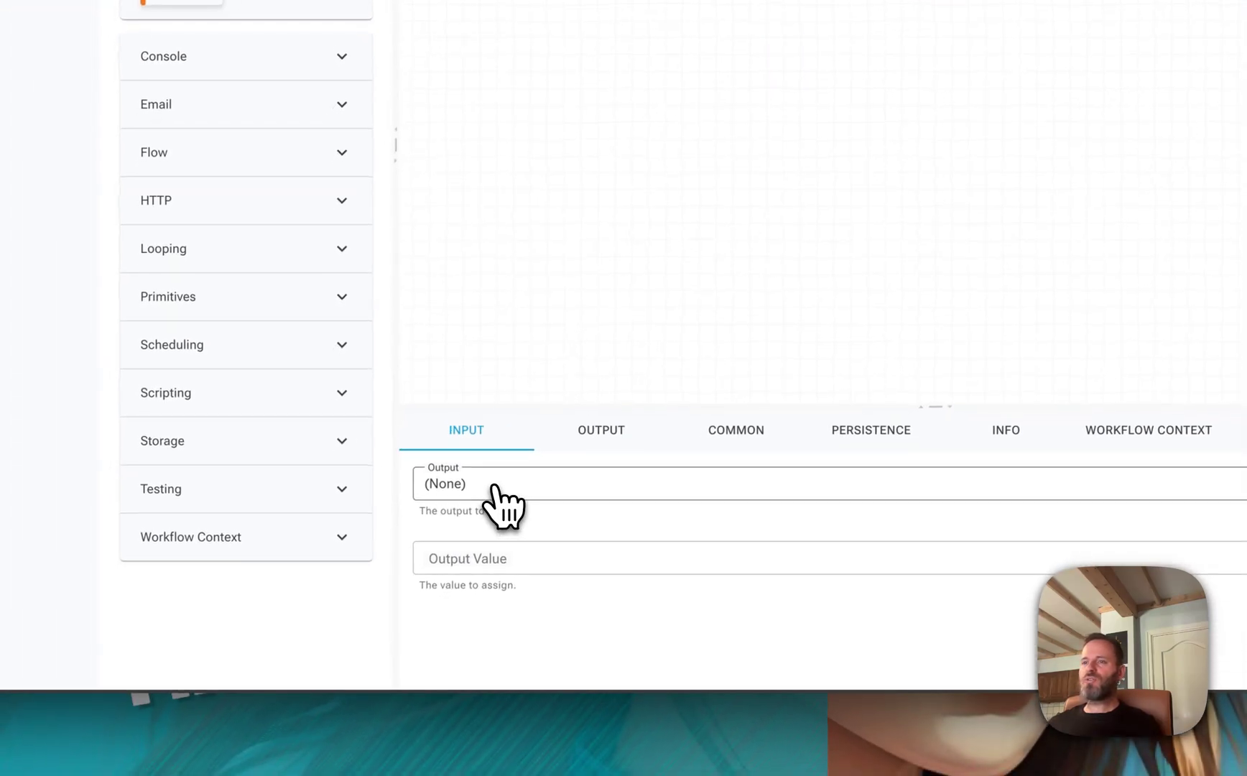
pyautogui.click(494, 487)
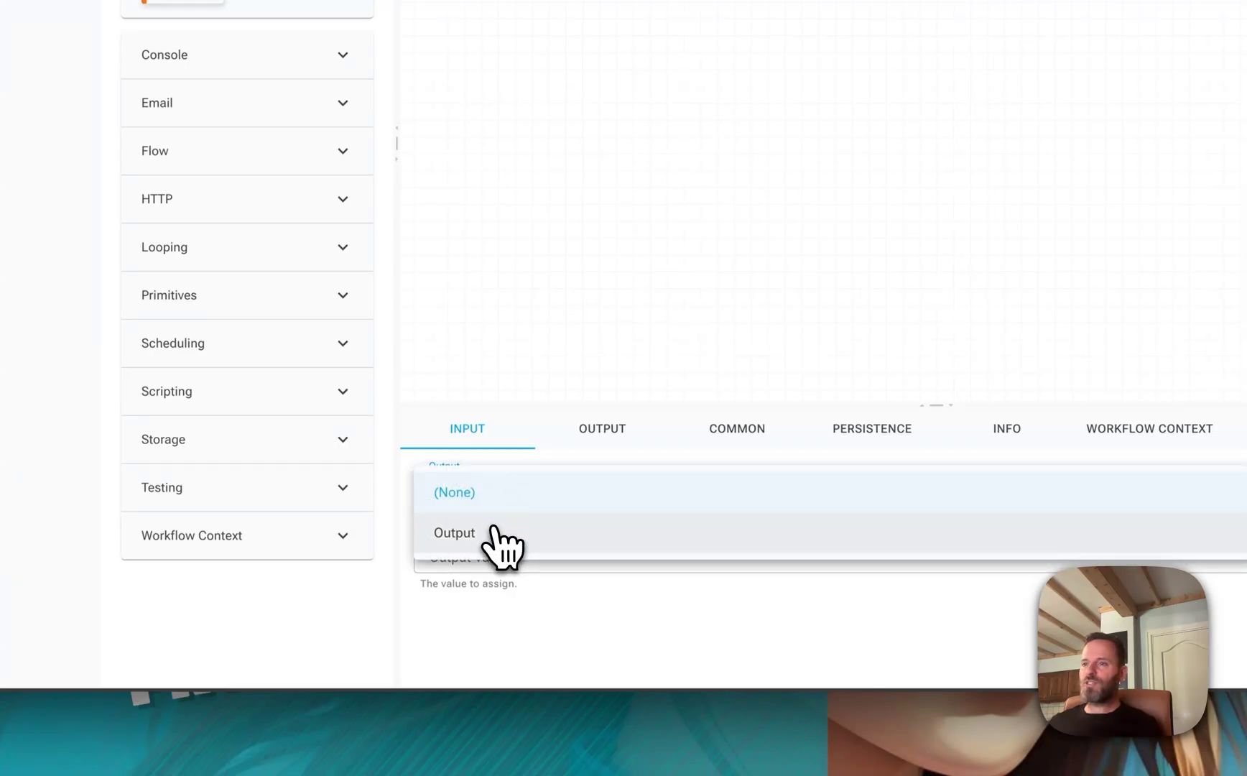
pyautogui.click(493, 531)
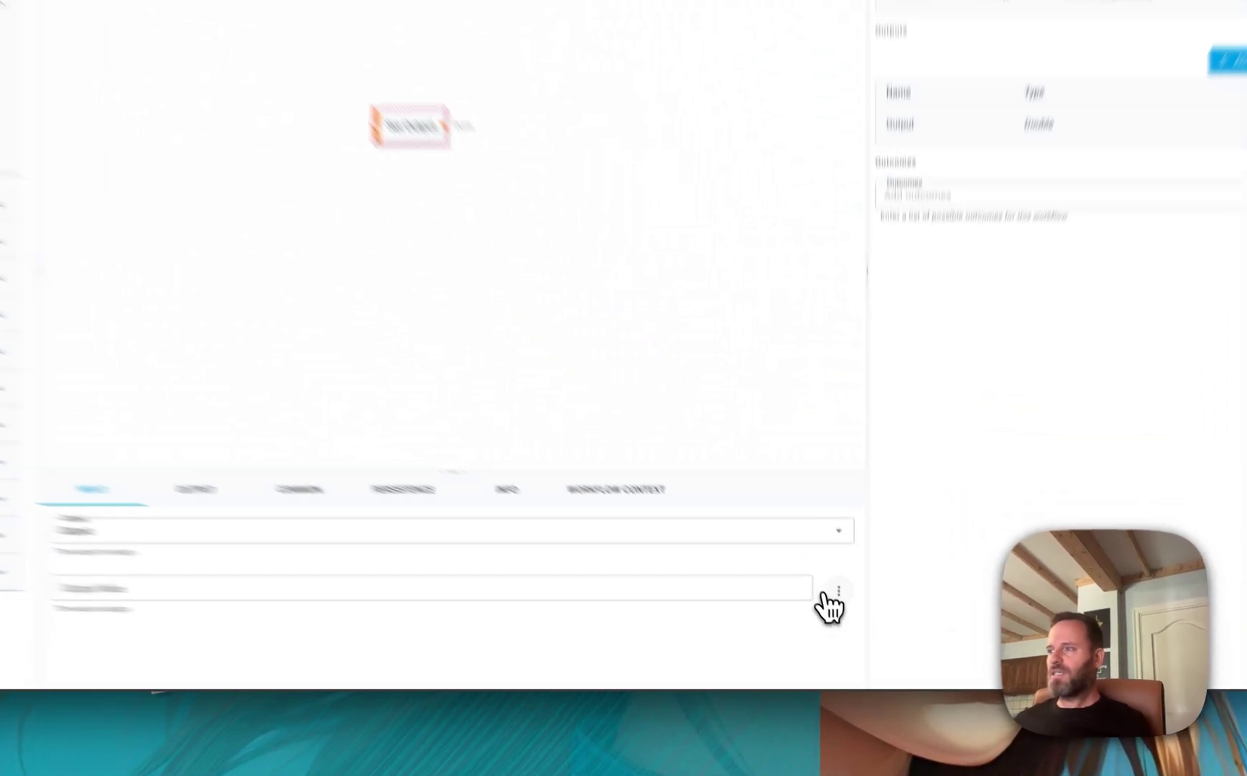
# Set its value to a JavaScript script summing getNumbers() with numbers.reduce((acc, num) => acc + num, 0).
pyautogui.click(855, 625)
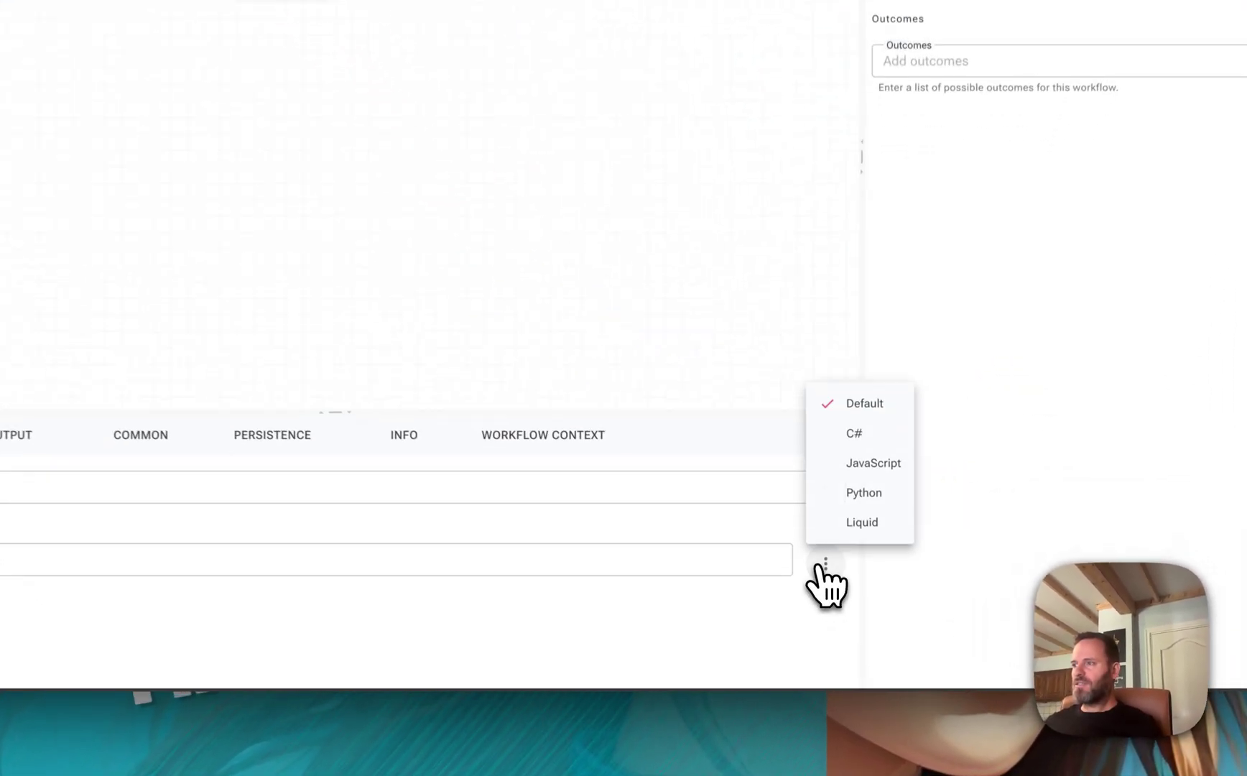
pyautogui.click(870, 460)
pyautogui.click(424, 566)
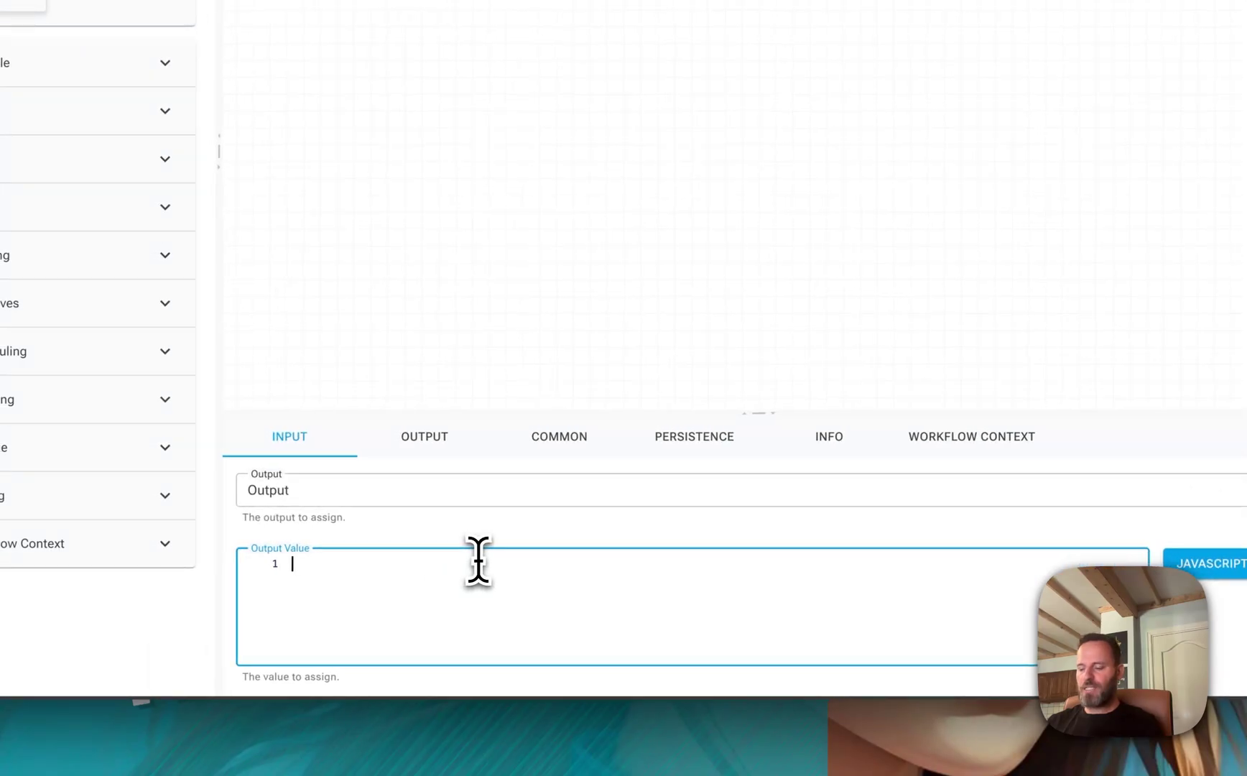
pyautogui.write('const numbers ')
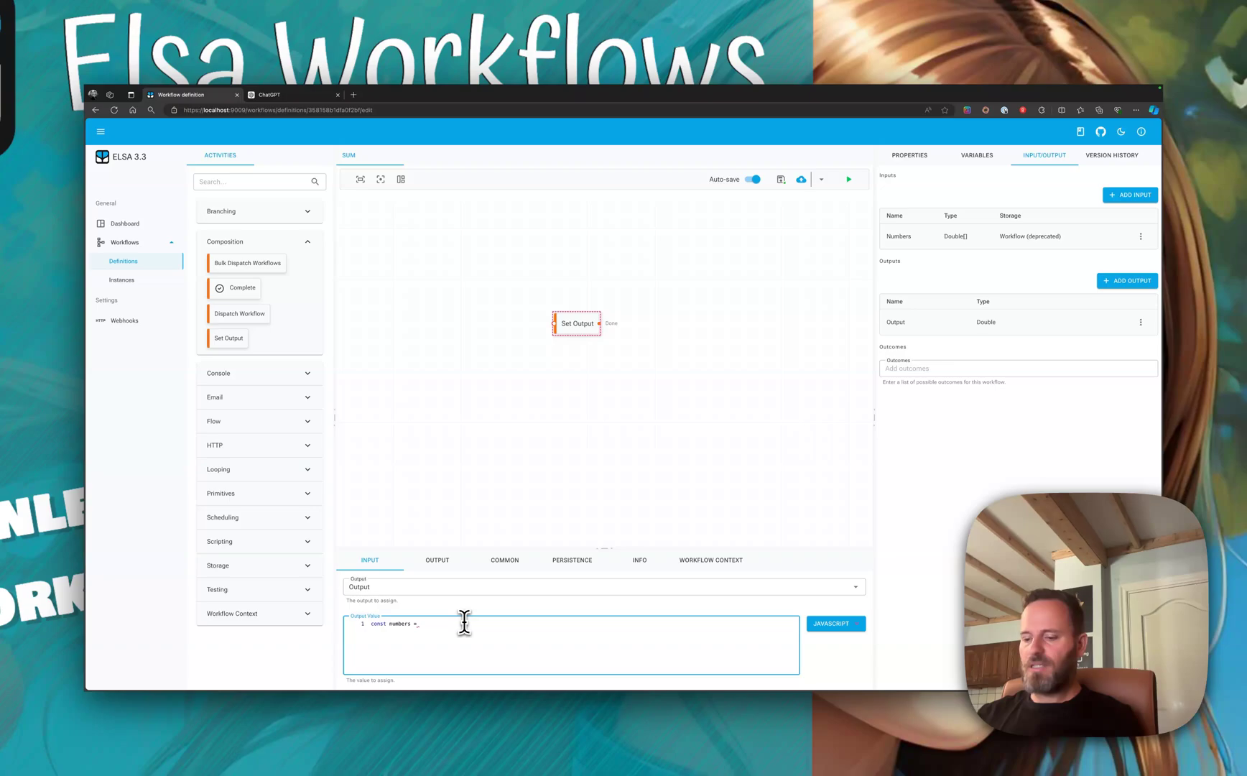
pyautogui.write('= getNumbers(')
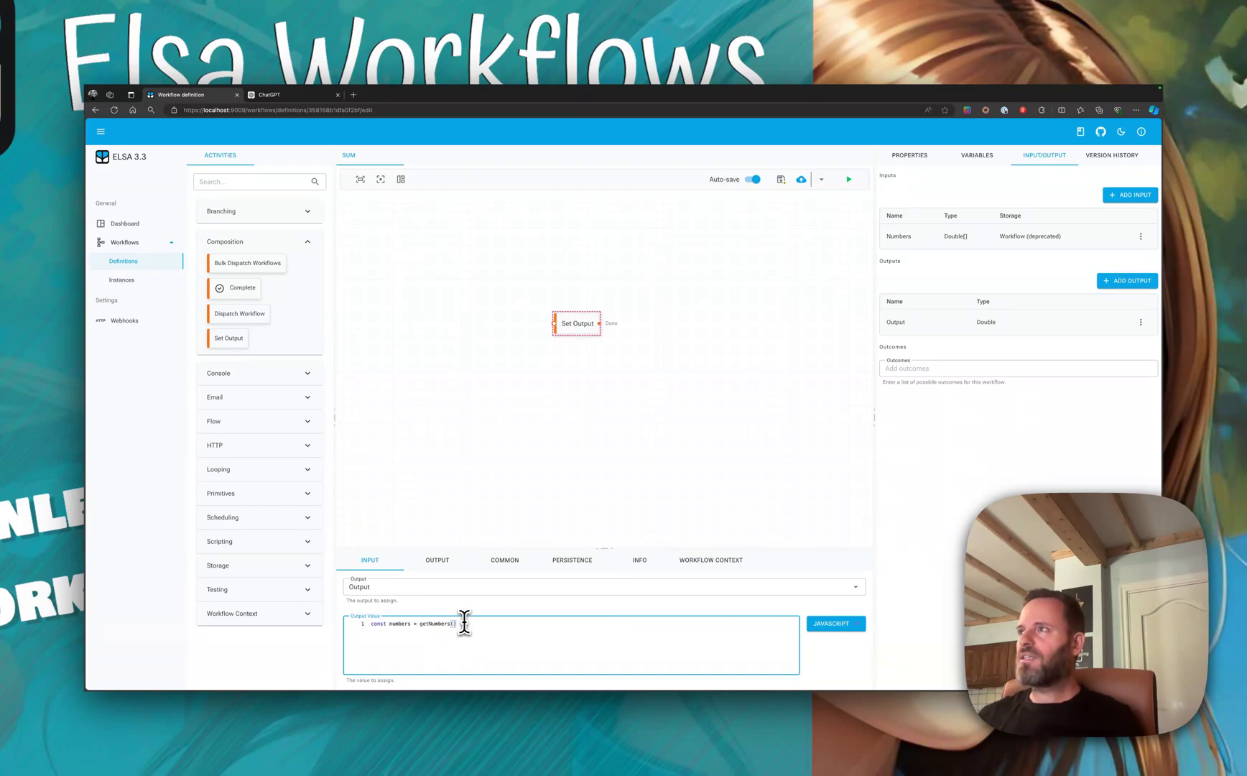
pyautogui.write(';')
pyautogui.press('Return')
pyautogui.write('return numbers.reduce((acc, num) => acc + num, 0);')
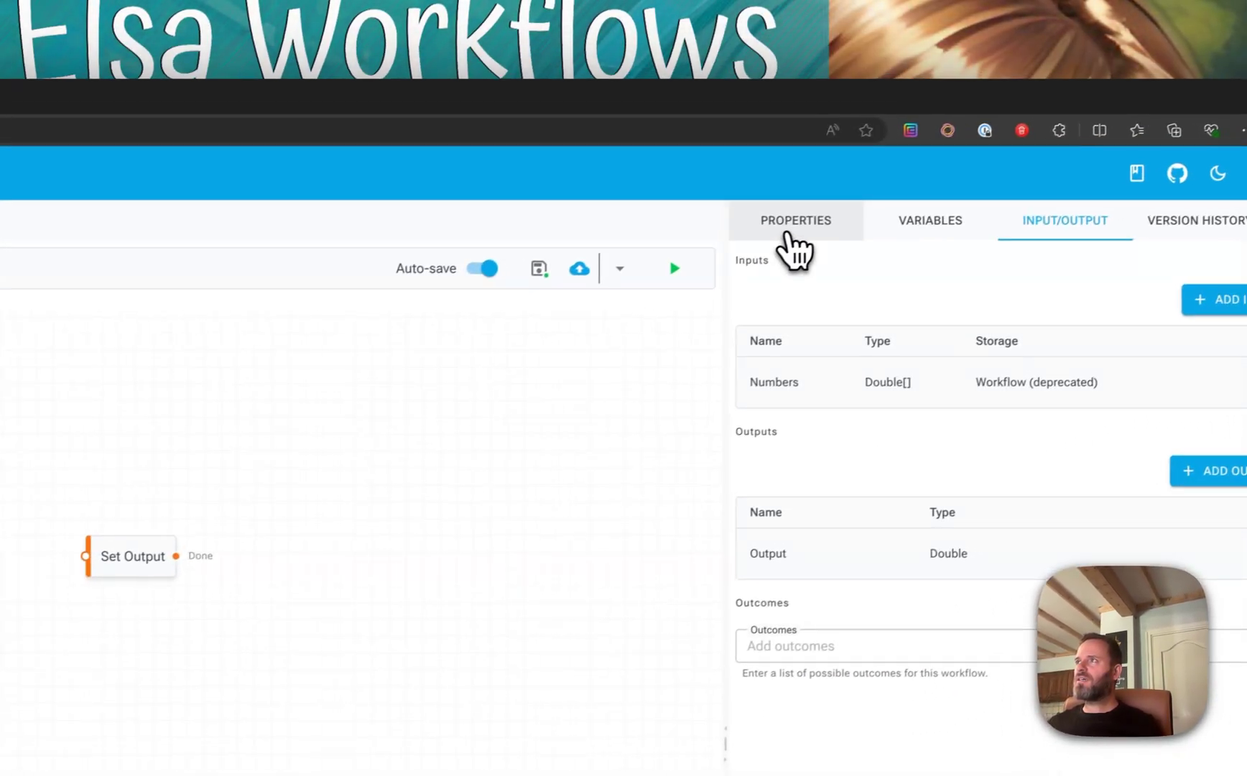
# In the Sum workflow's properties, enable 'Usable as activity' and 'Auto-update consuming workflows'.
pyautogui.click(909, 155)
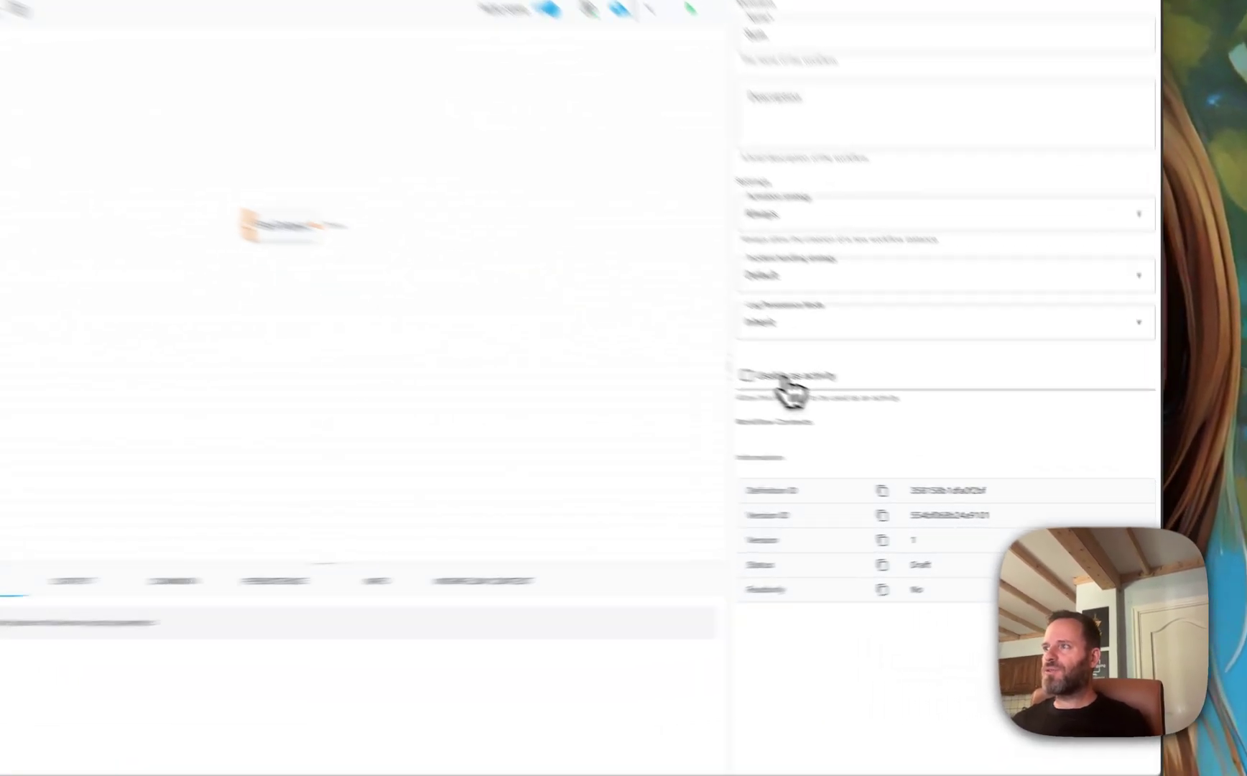
pyautogui.click(912, 425)
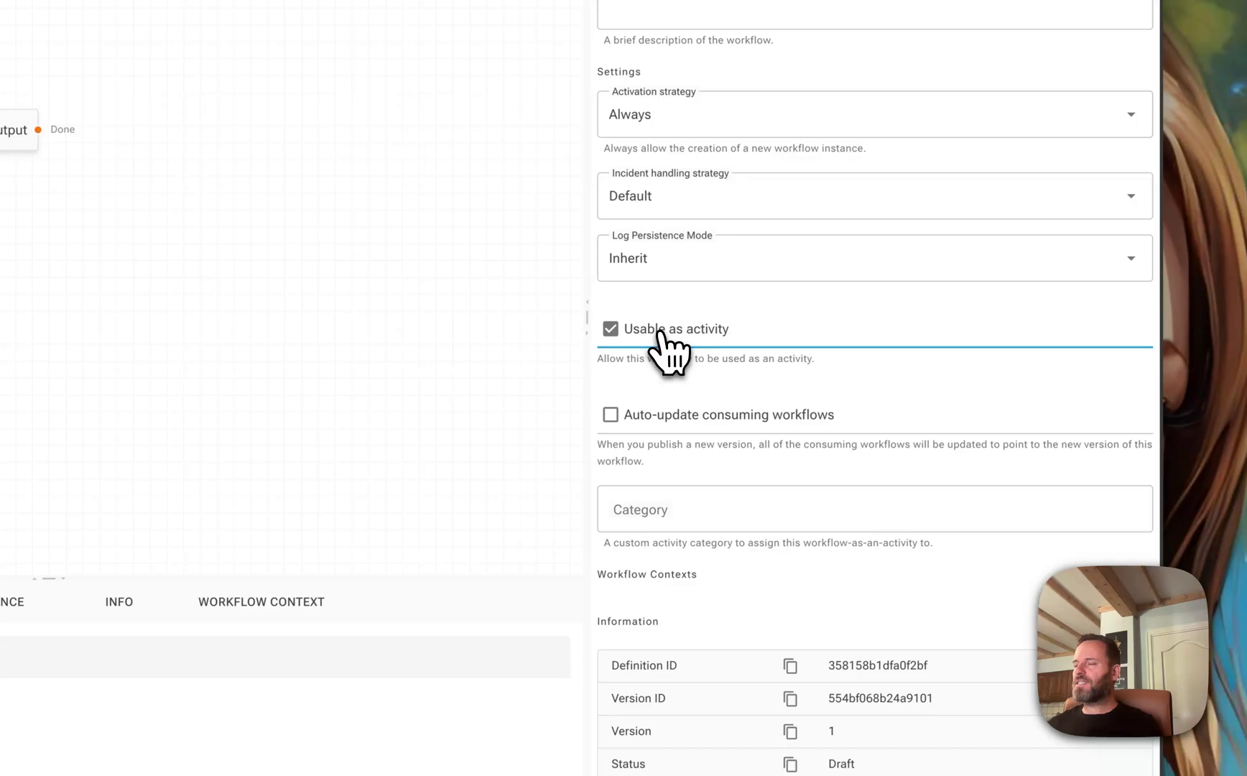
pyautogui.click(668, 417)
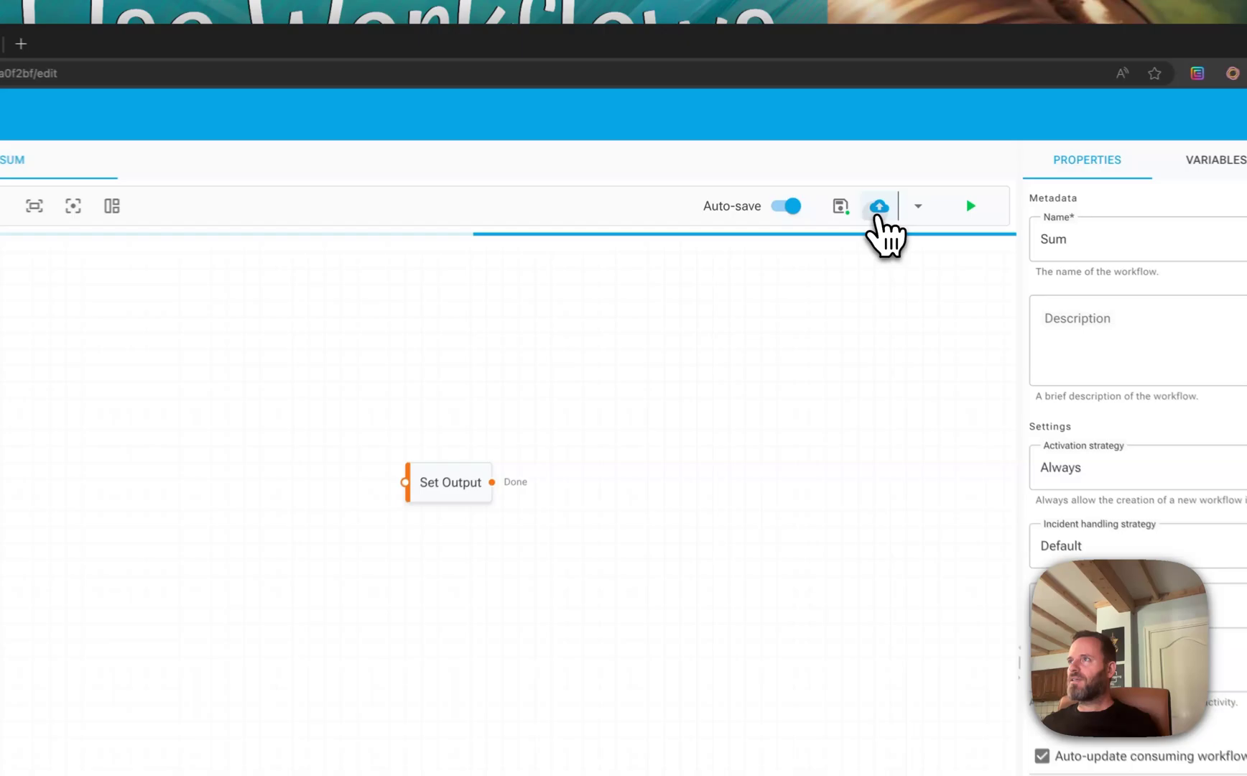
# Publish Sum, set its activity category to 'Math', and return to workflow definitions.
pyautogui.click(801, 180)
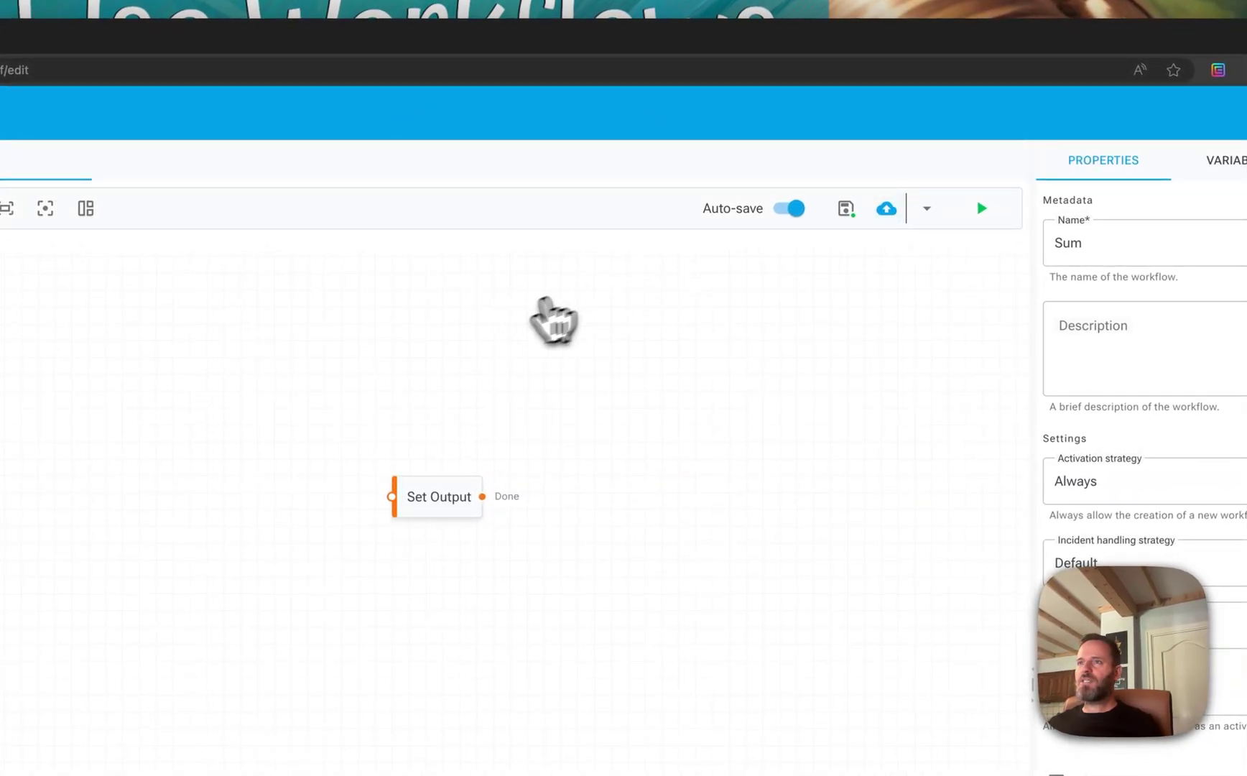
pyautogui.click(392, 590)
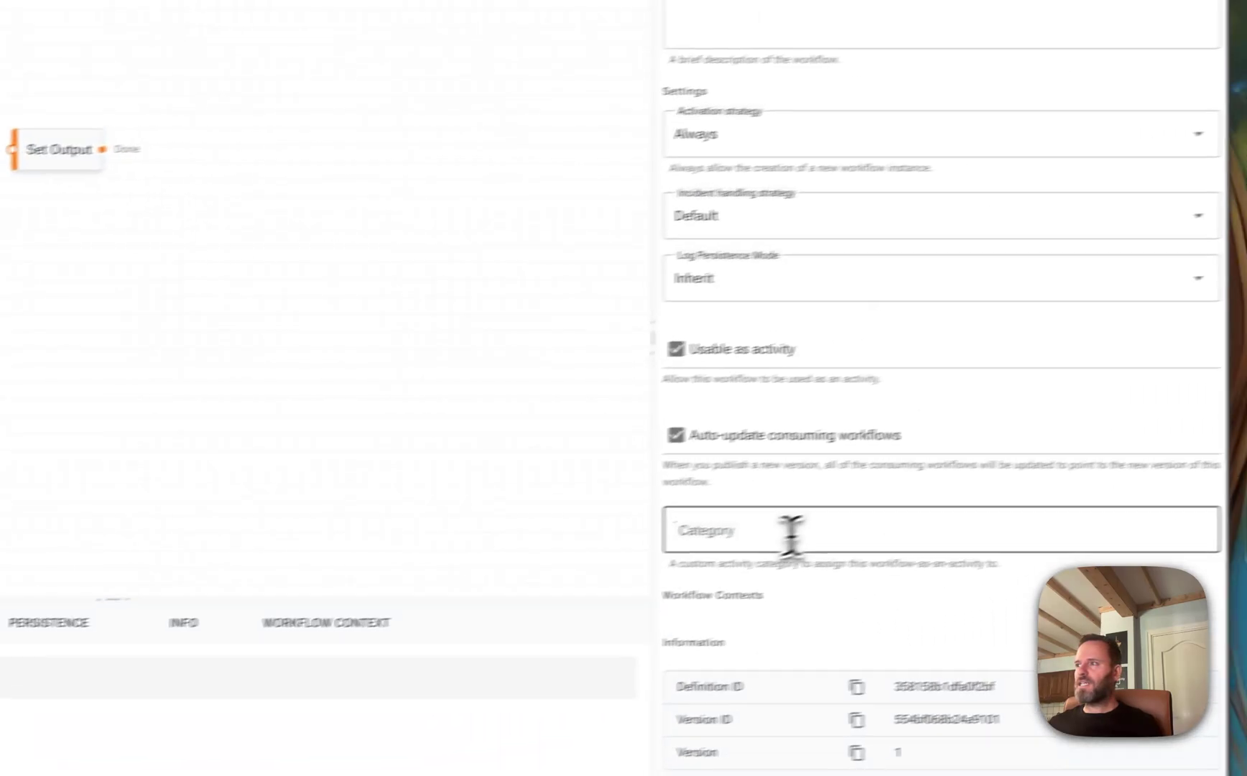
pyautogui.click(787, 537)
pyautogui.write('Math')
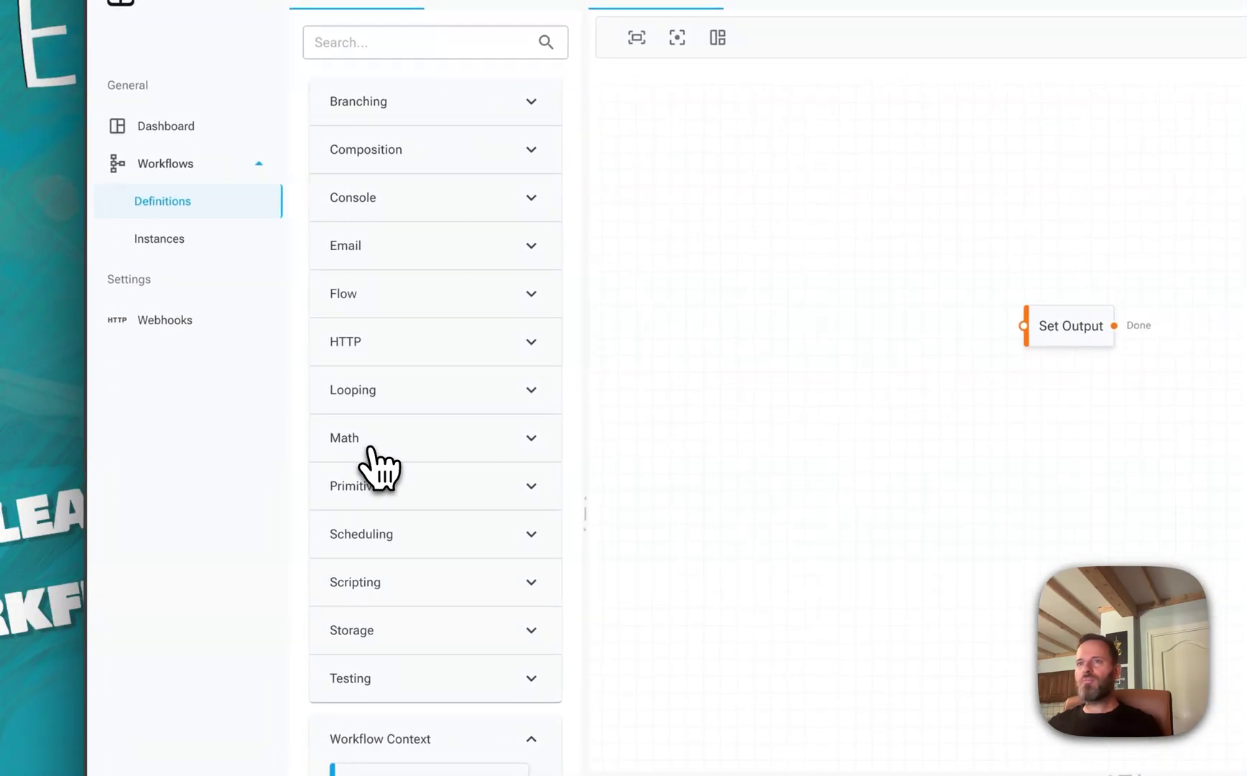
pyautogui.click(388, 445)
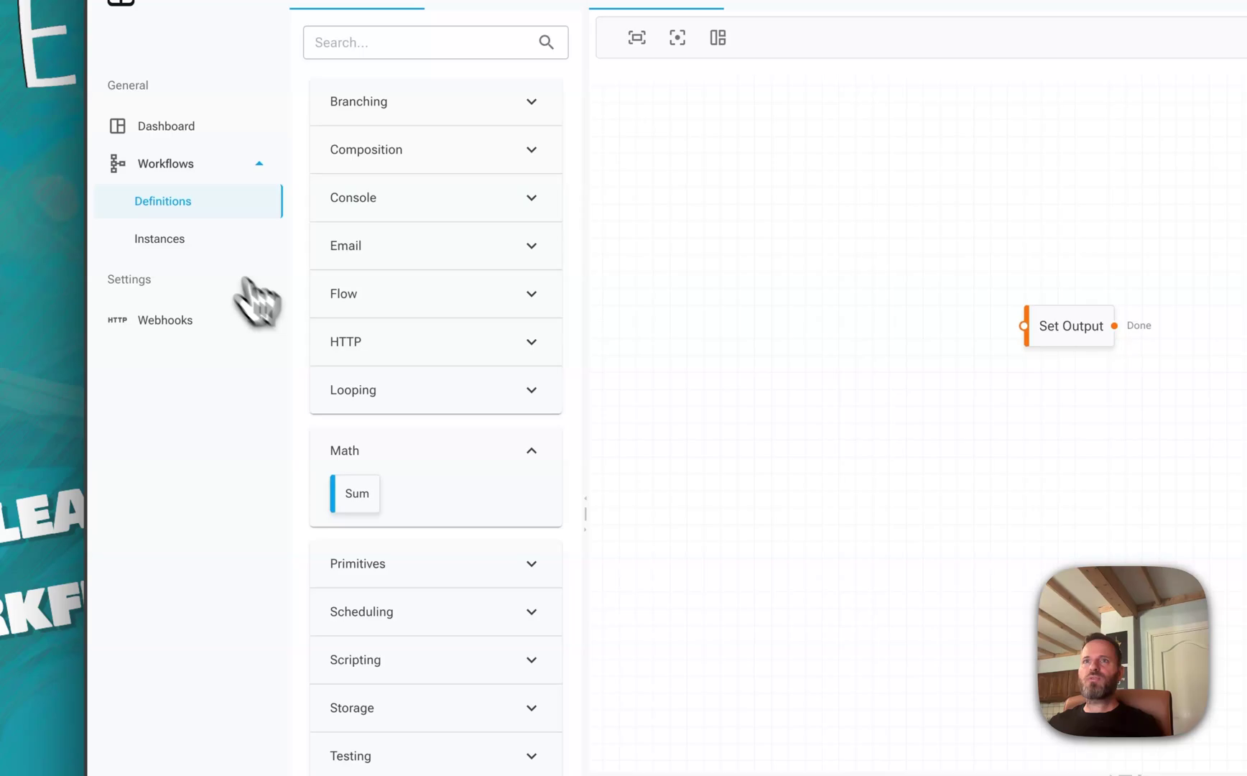
pyautogui.click(165, 209)
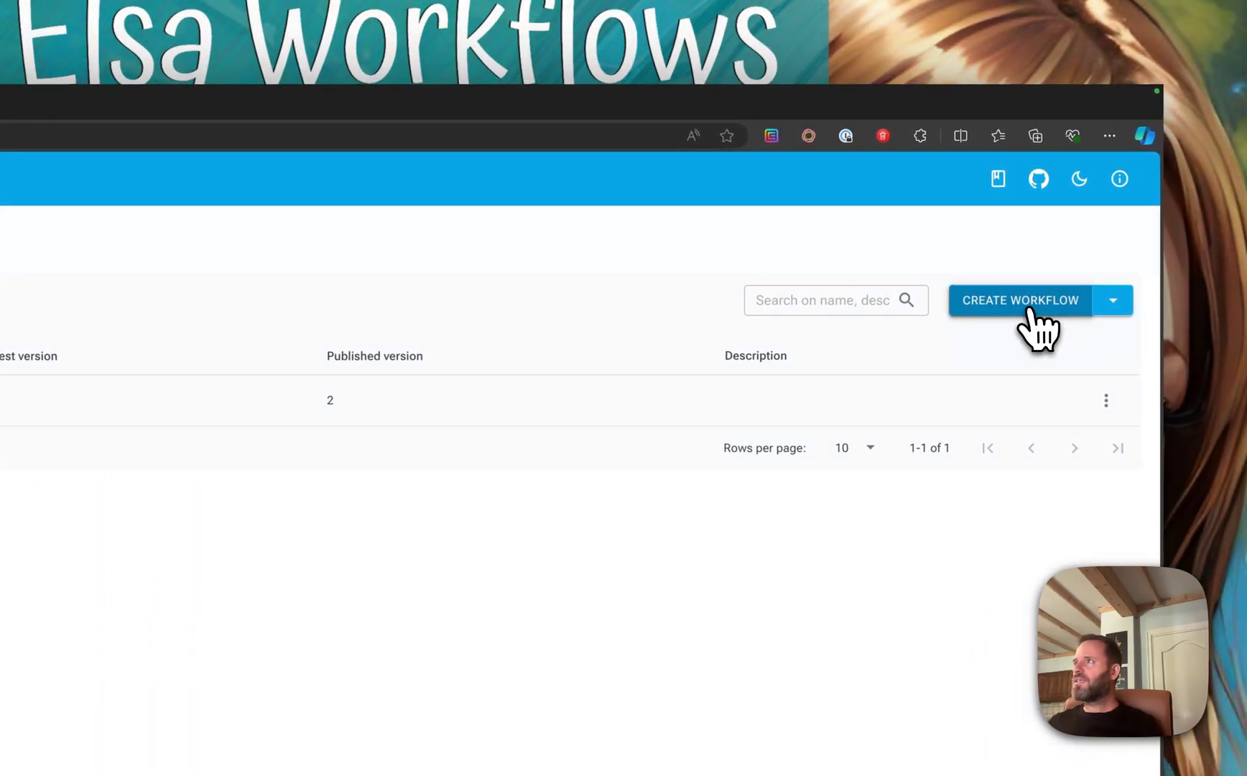
# Create Workflow 1 with a Math > Sum activity whose Numbers input is JavaScript [1,4,6,8].
pyautogui.click(1062, 289)
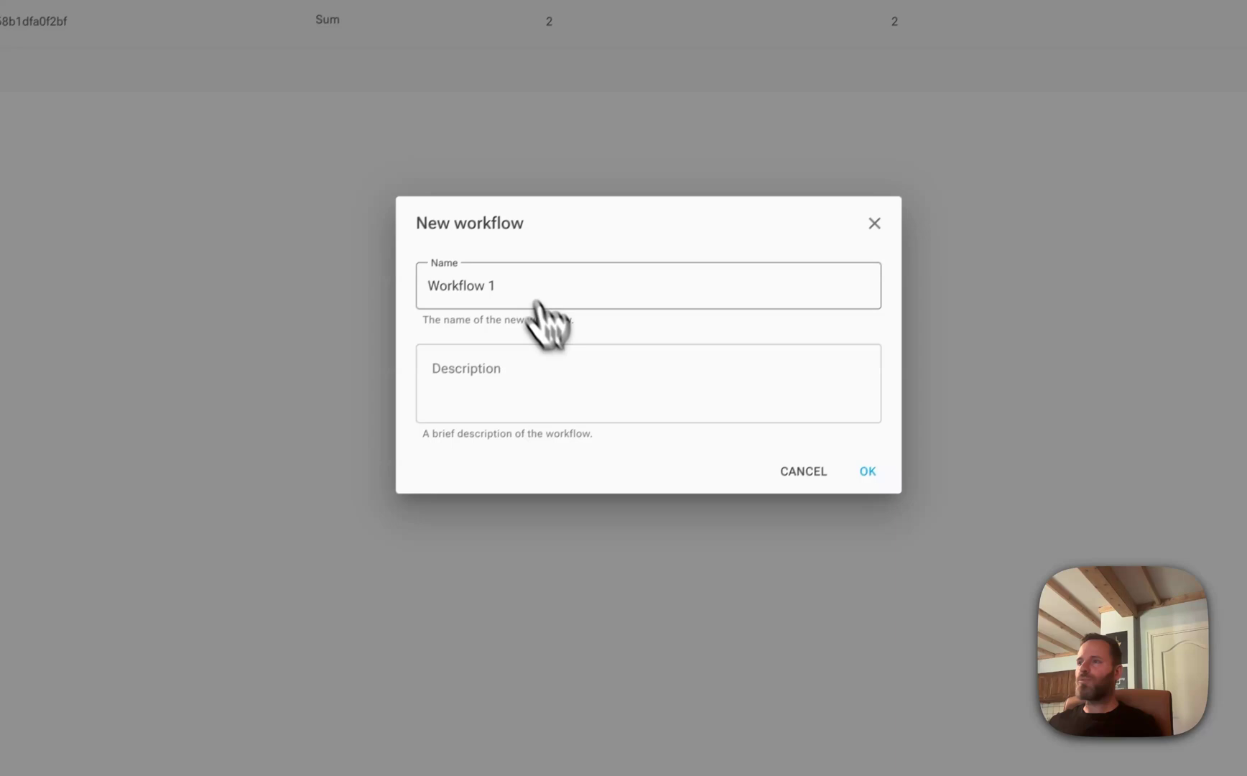
pyautogui.click(507, 757)
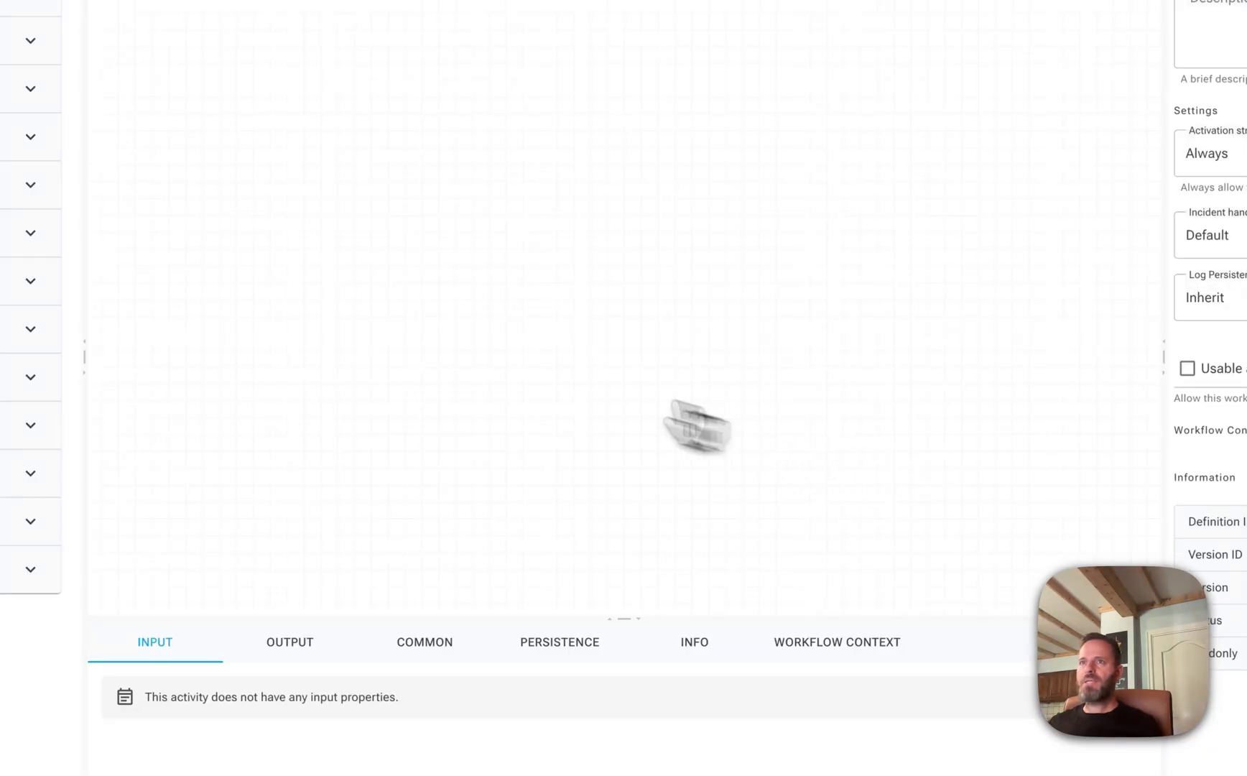
pyautogui.click(269, 381)
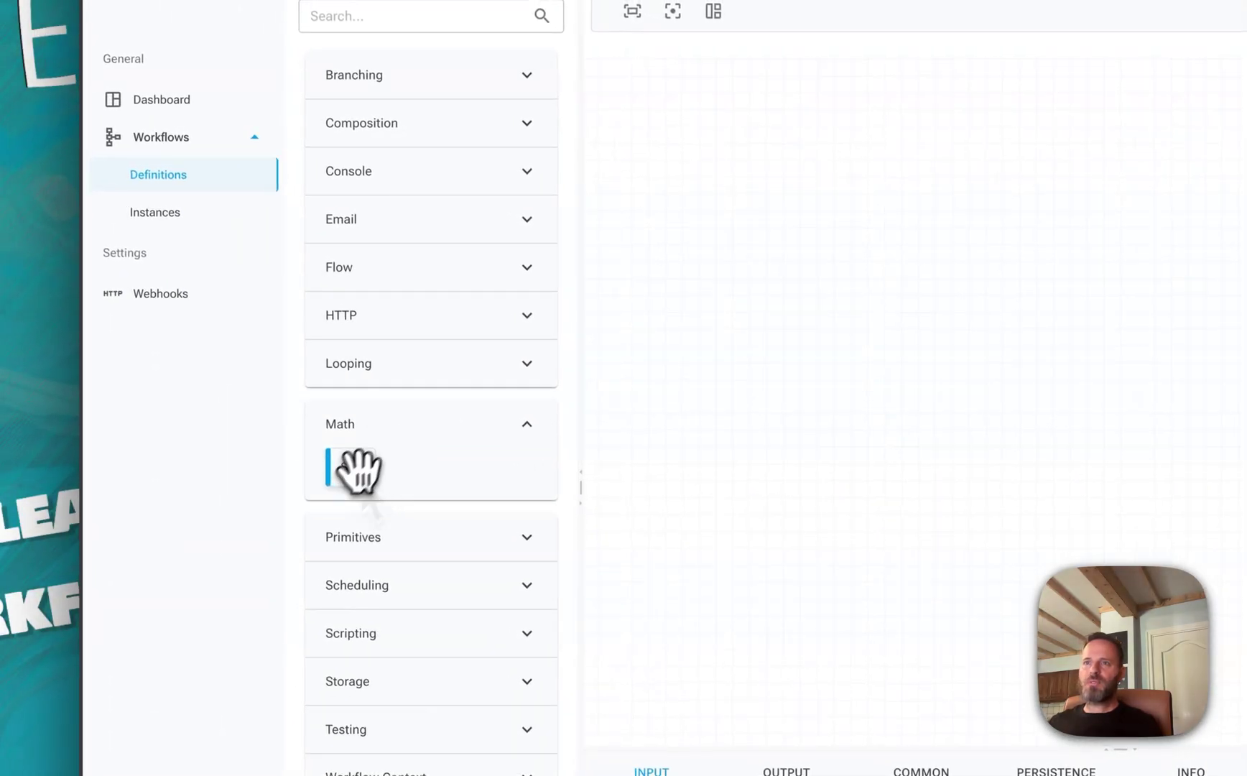
pyautogui.moveTo(352, 466); pyautogui.dragTo(901, 336)
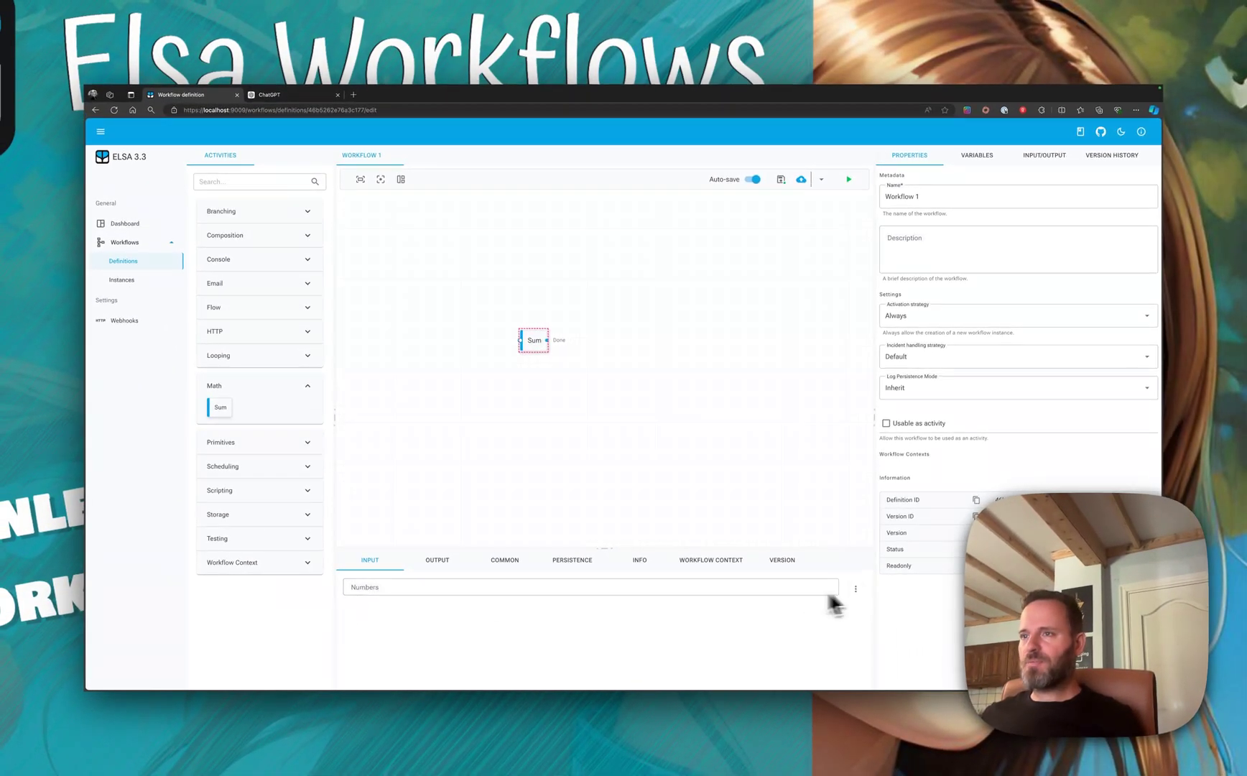
pyautogui.click(856, 588)
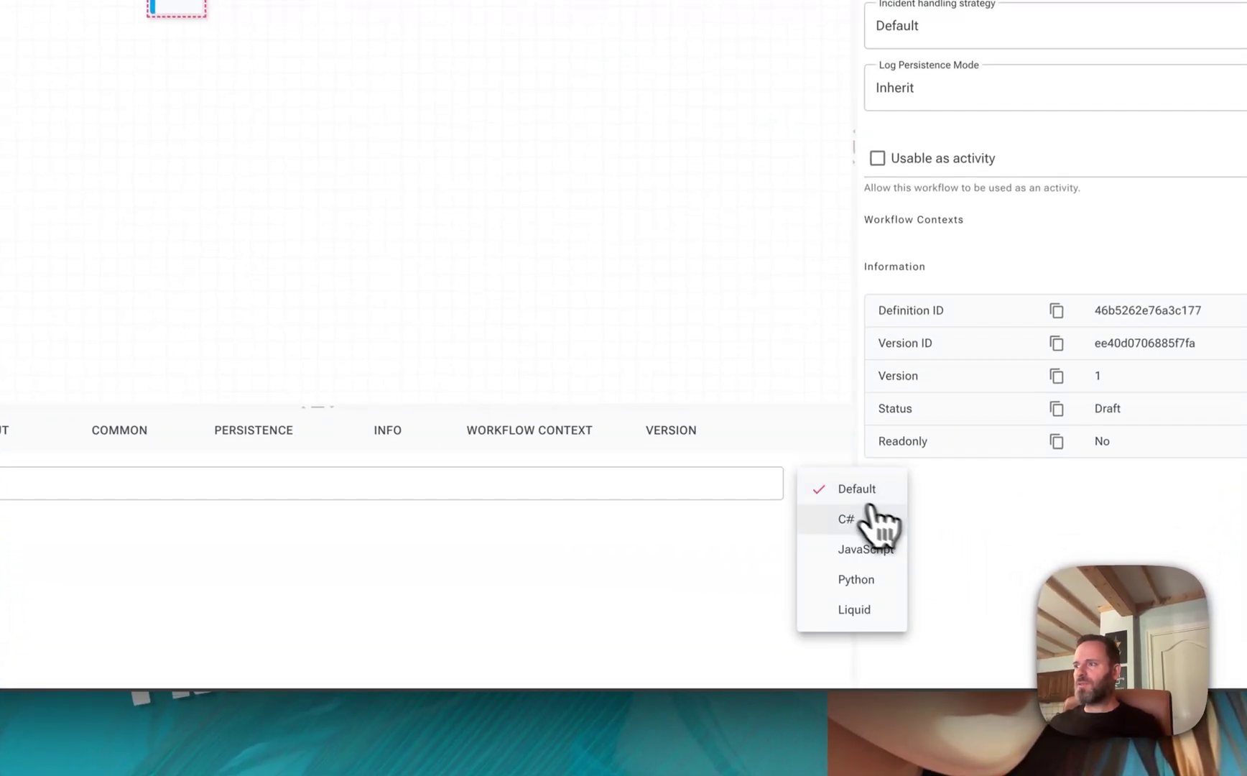
pyautogui.click(869, 549)
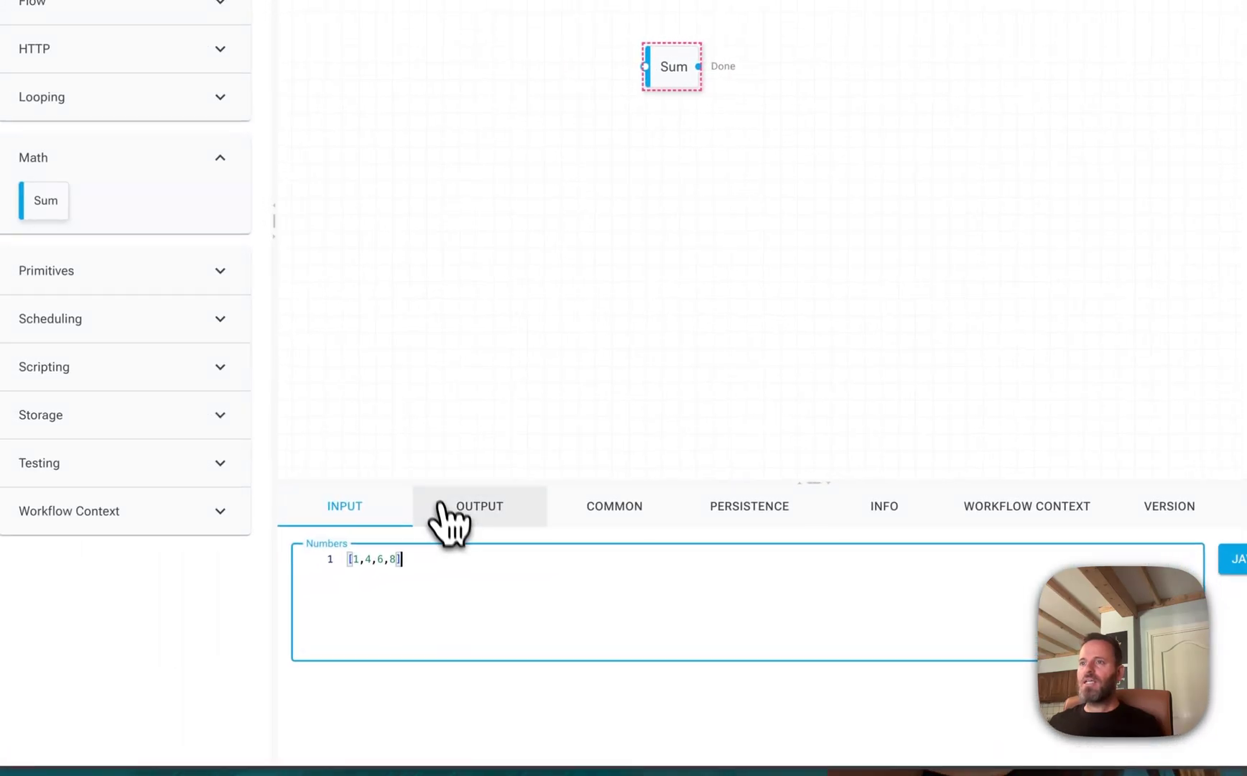
pyautogui.click(440, 504)
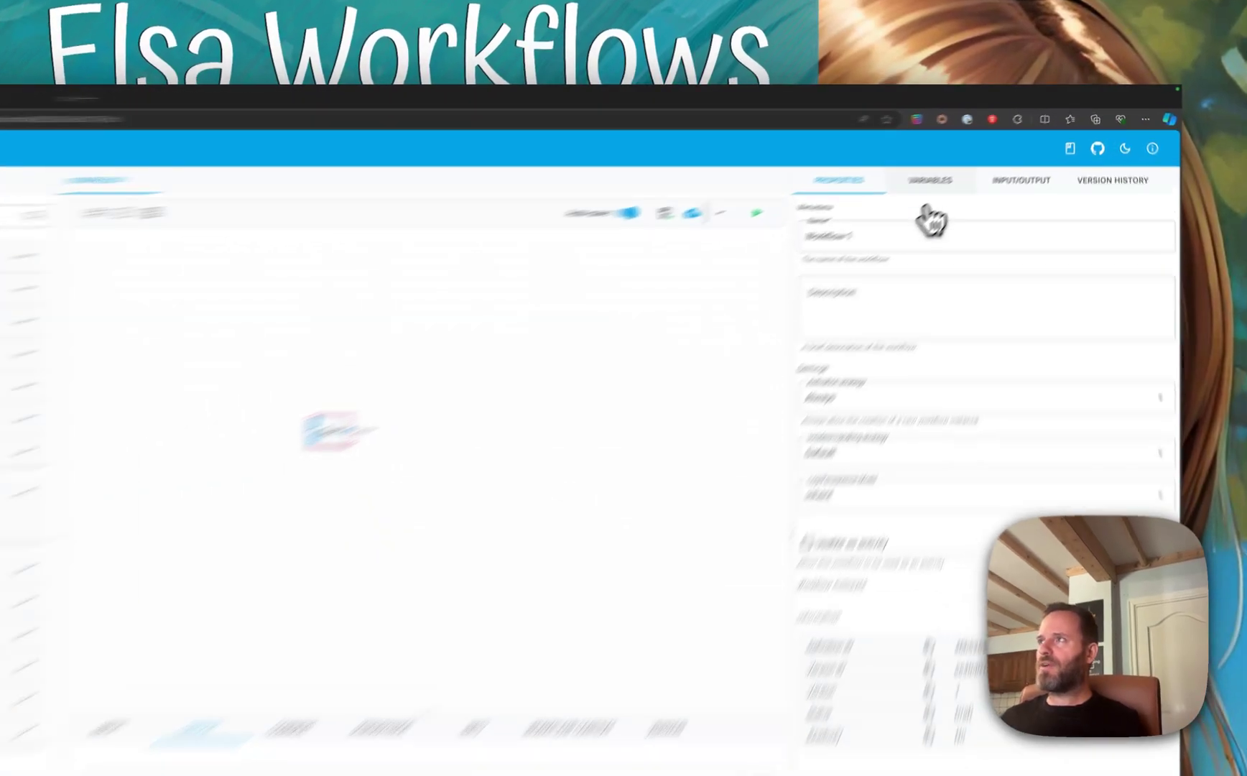
# Add a Double variable 'TheSum' and store the Sum activity's output in it.
pyautogui.click(977, 155)
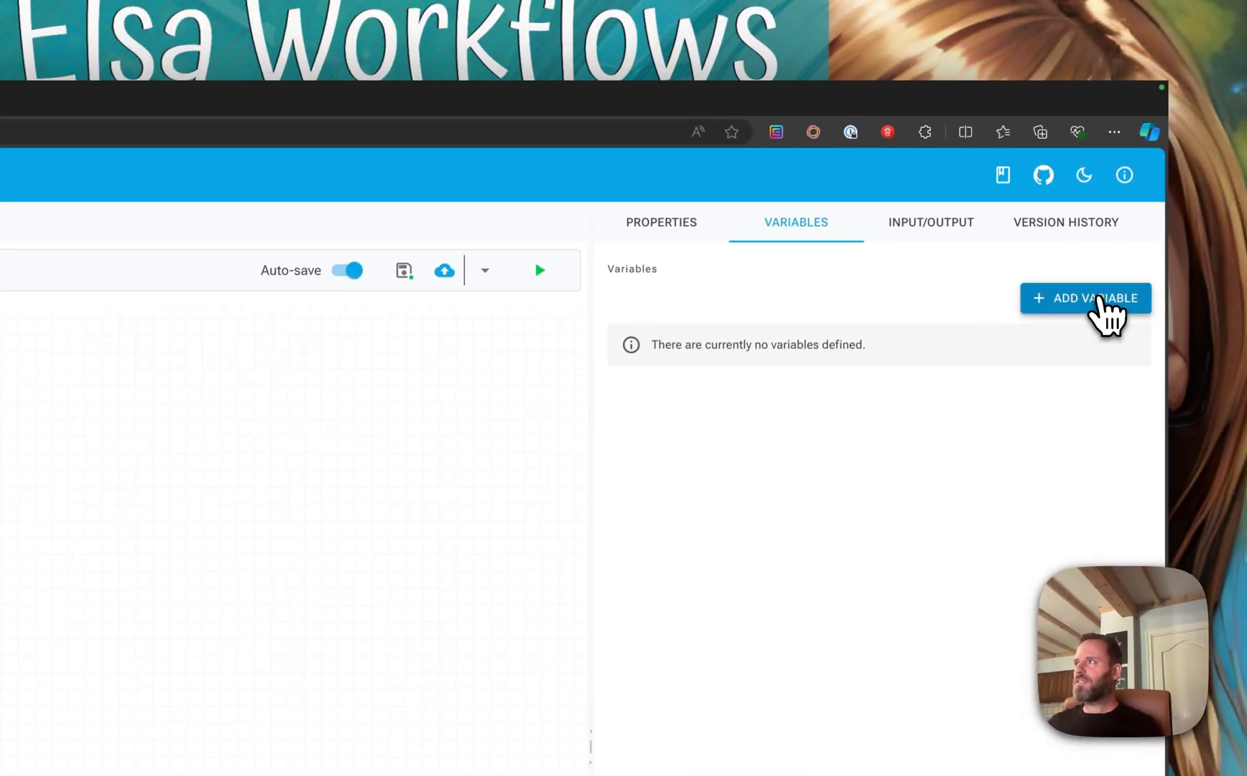
pyautogui.click(1104, 308)
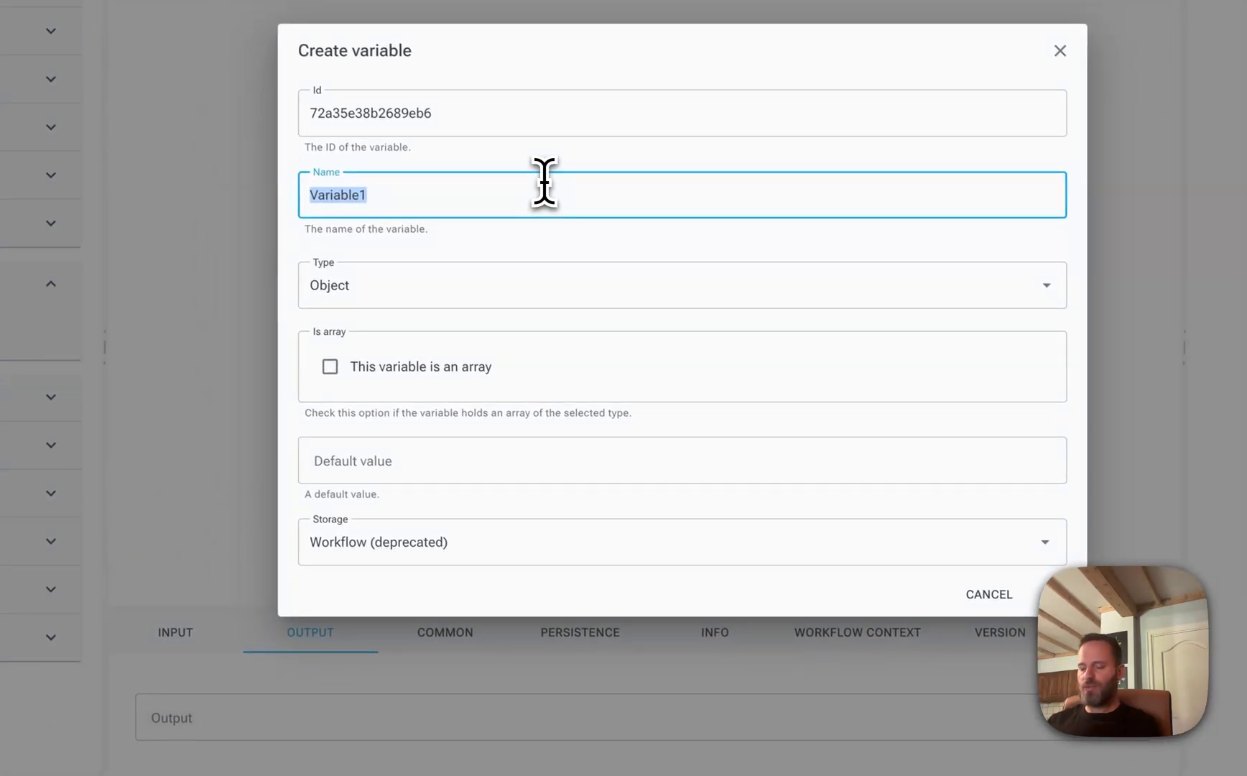
pyautogui.write('TheSum')
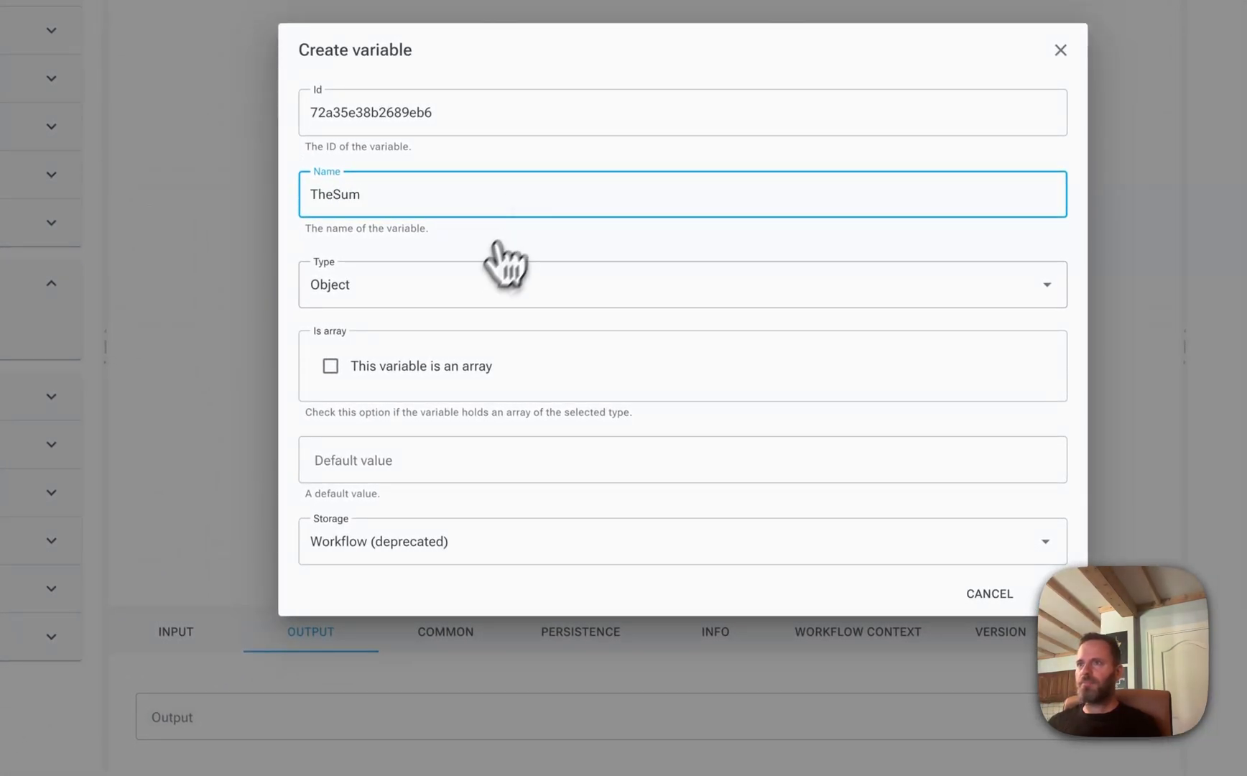
pyautogui.click(499, 284)
pyautogui.scroll(-1, 384, 481)
pyautogui.click(370, 488)
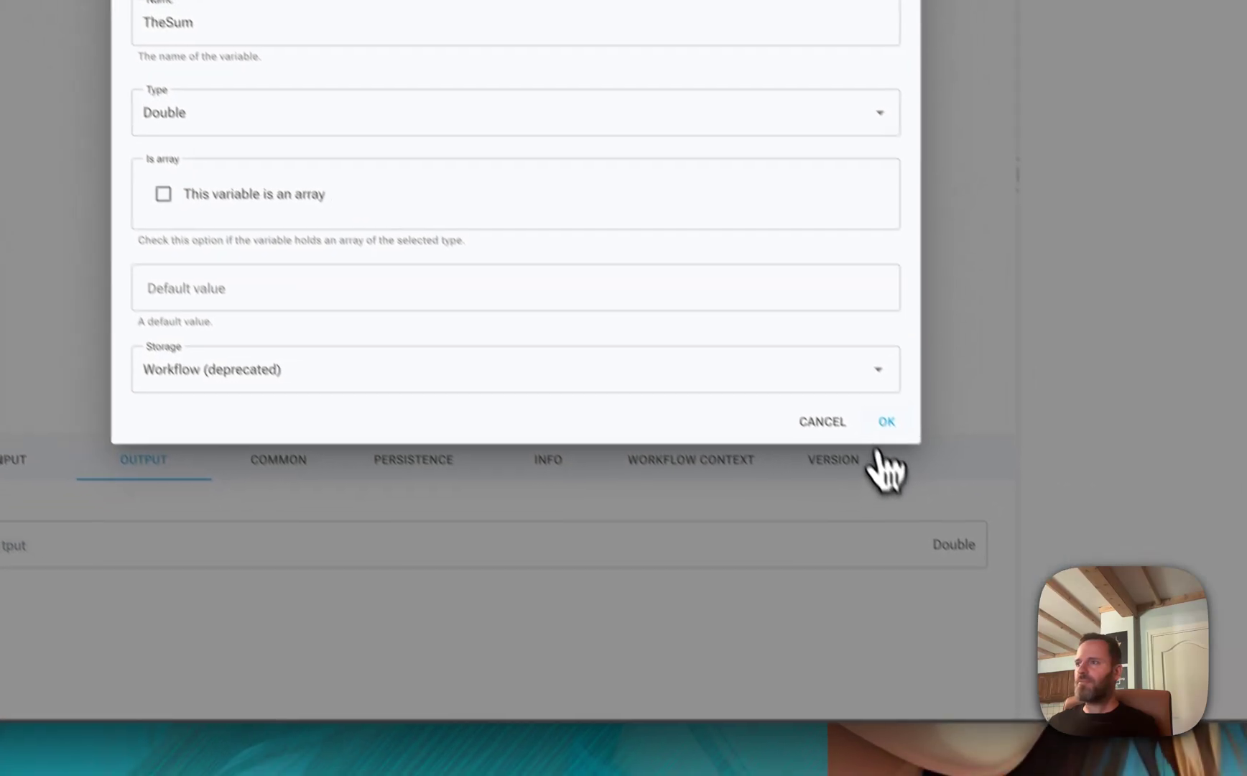
pyautogui.click(1053, 595)
pyautogui.click(51, 531)
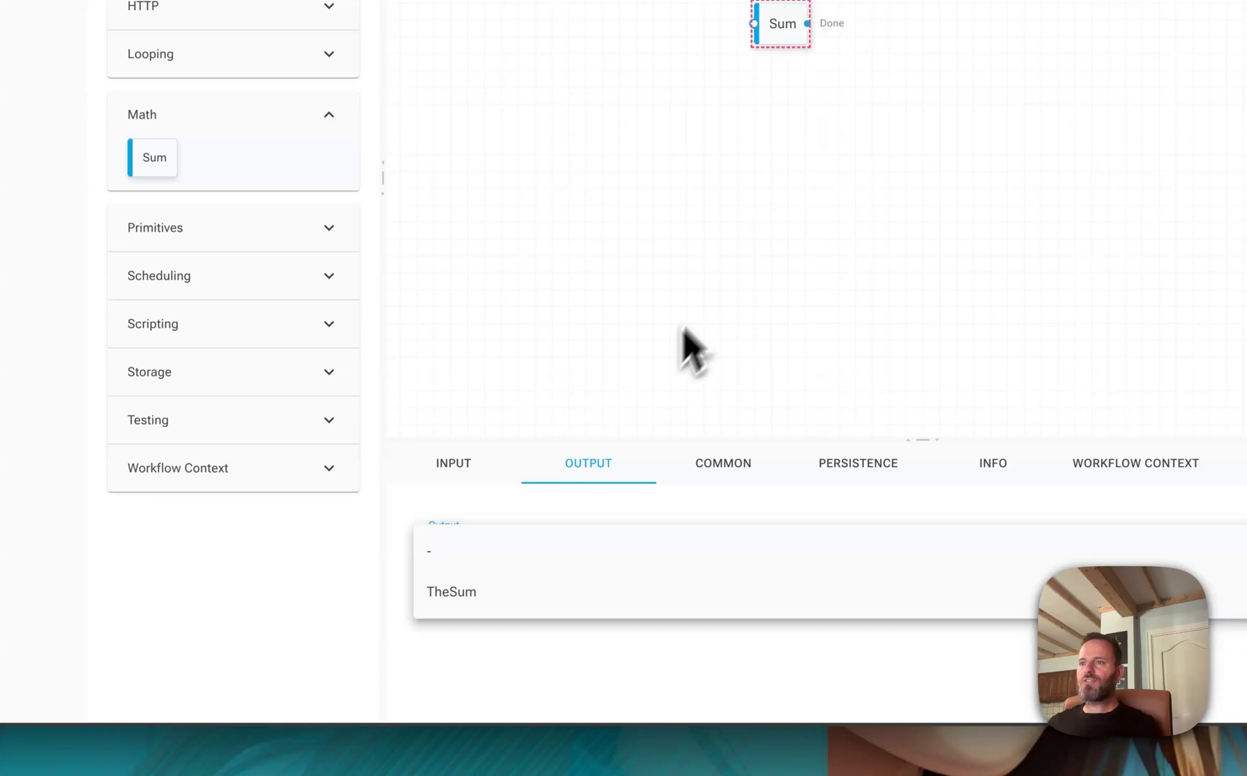
pyautogui.click(513, 619)
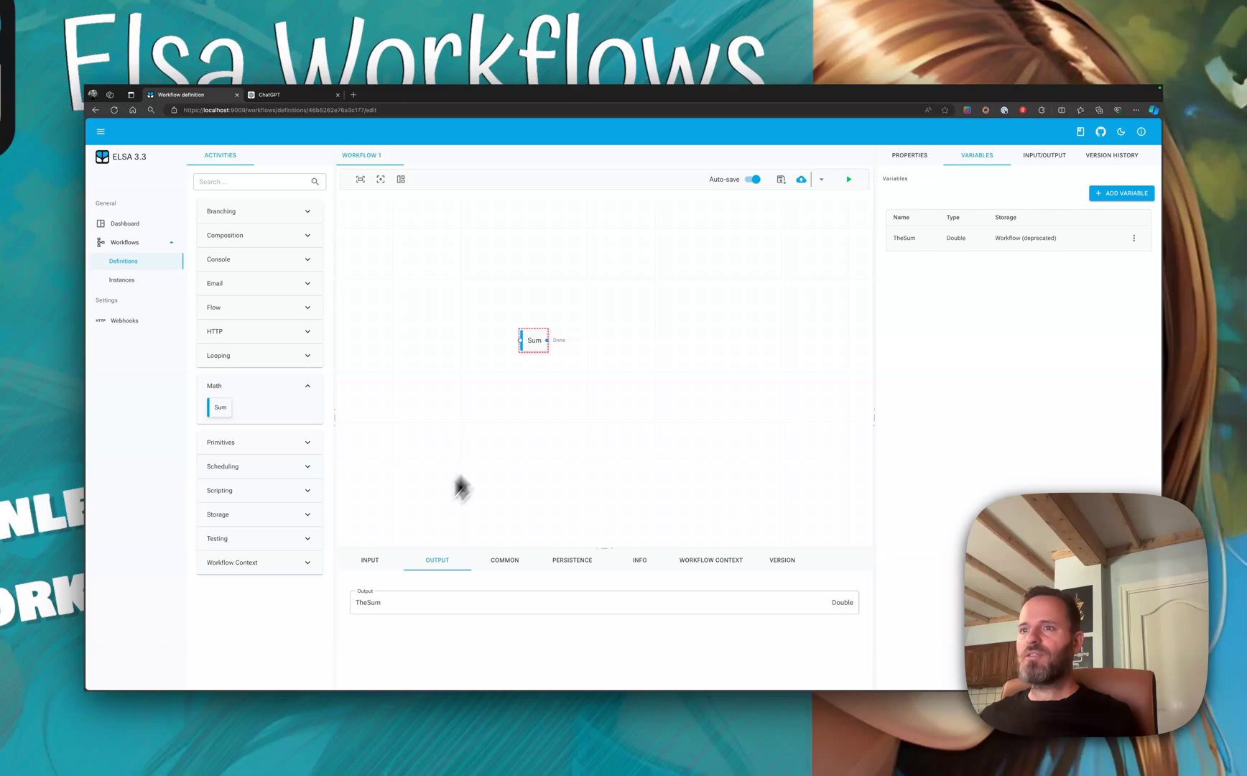
# Check Sum's settings, then set the connected Write Line's Text to JavaScript getTheSum.
pyautogui.click(370, 560)
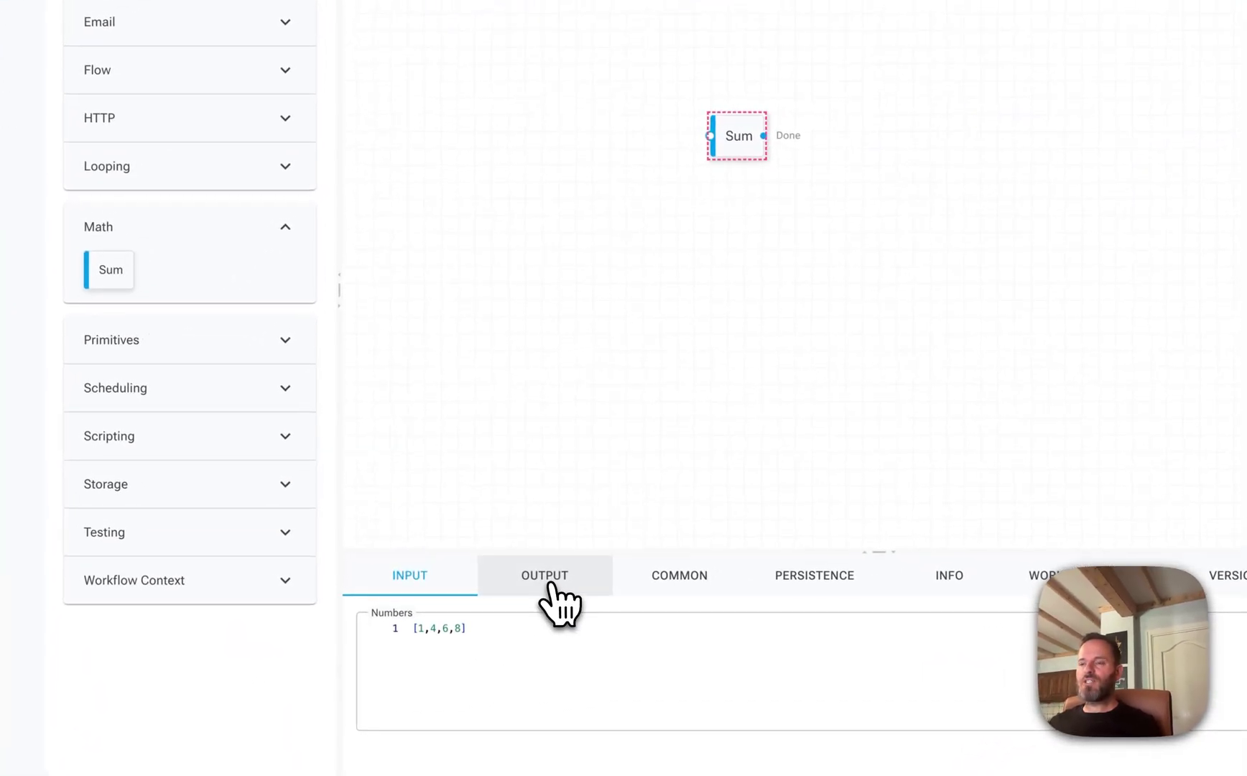
pyautogui.click(549, 584)
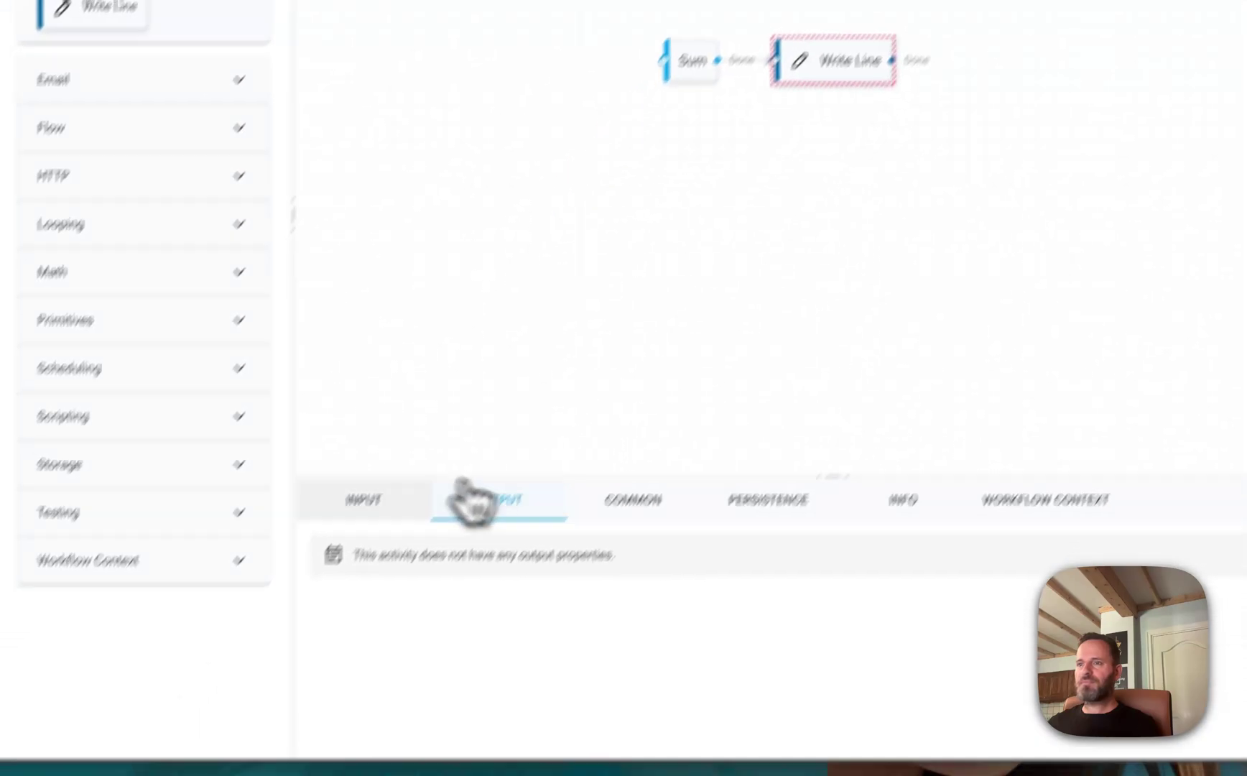
pyautogui.click(363, 499)
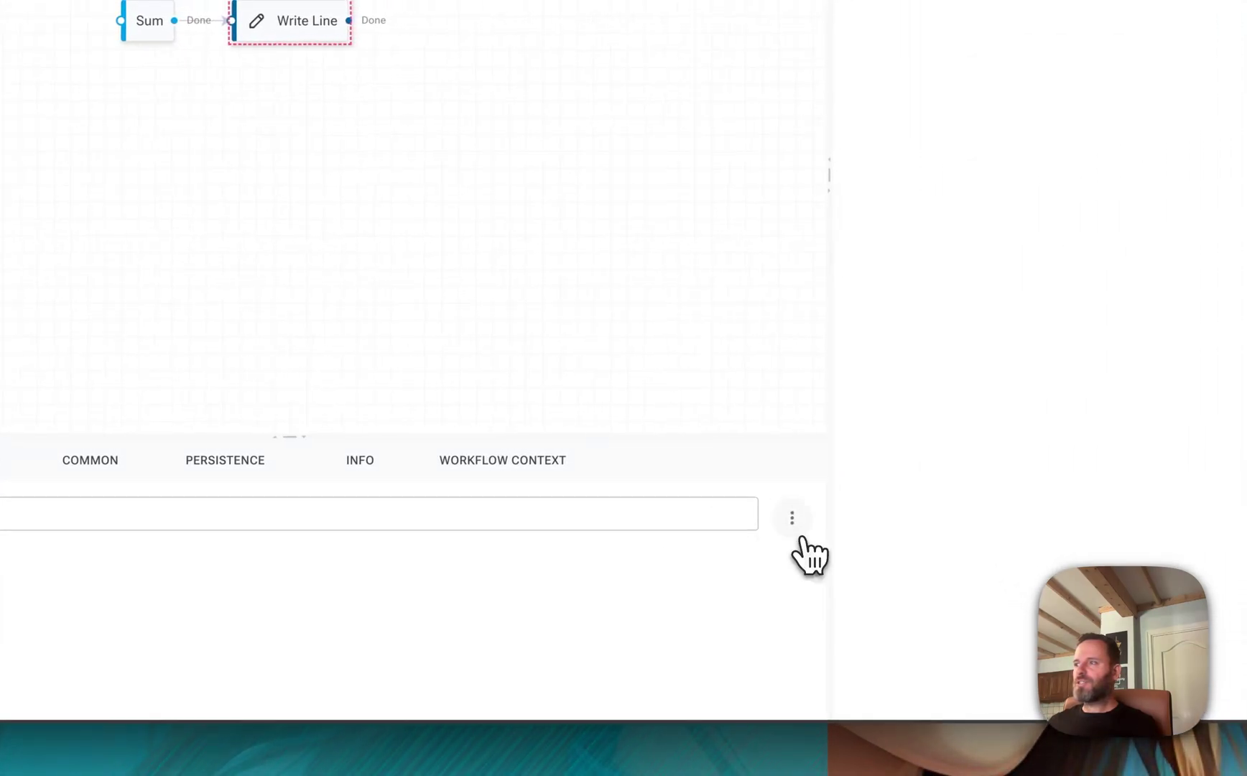
pyautogui.click(840, 578)
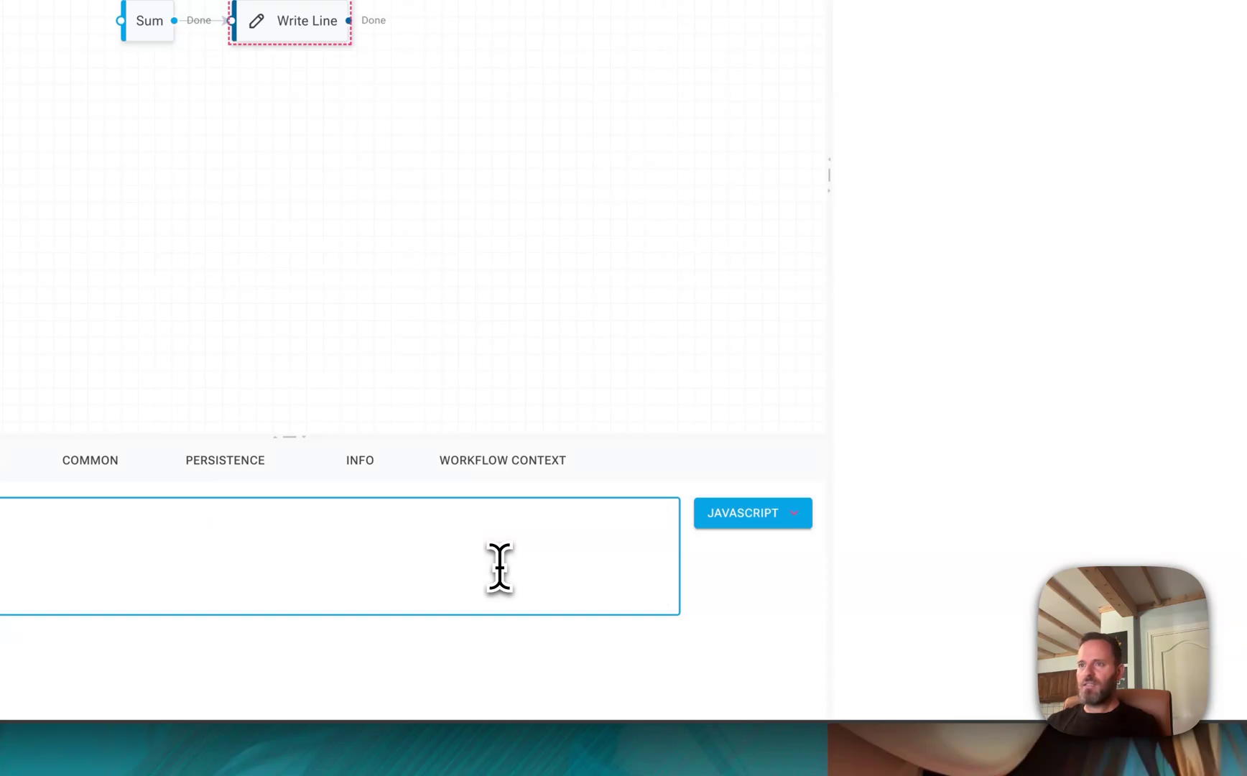
pyautogui.write('getTheSum(')
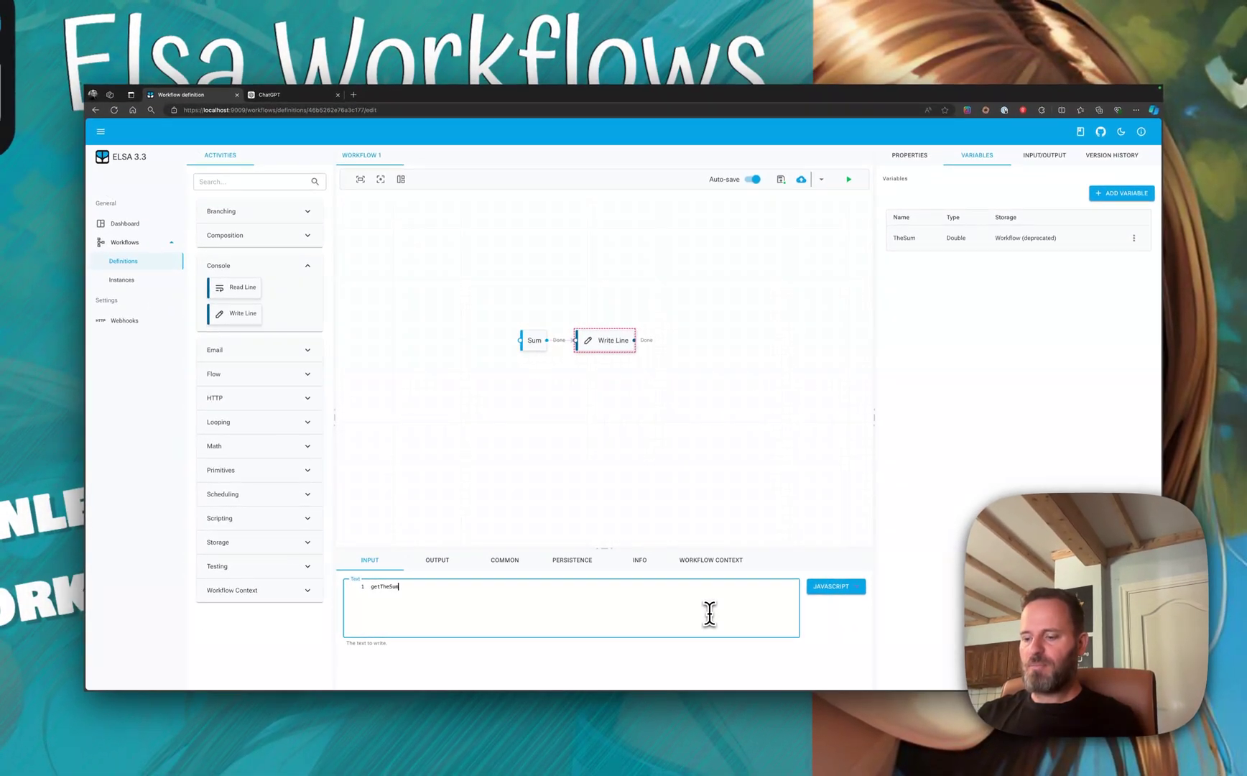
# Run Workflow 1 so Sum and Write Line execute, printing 19.
pyautogui.click(847, 182)
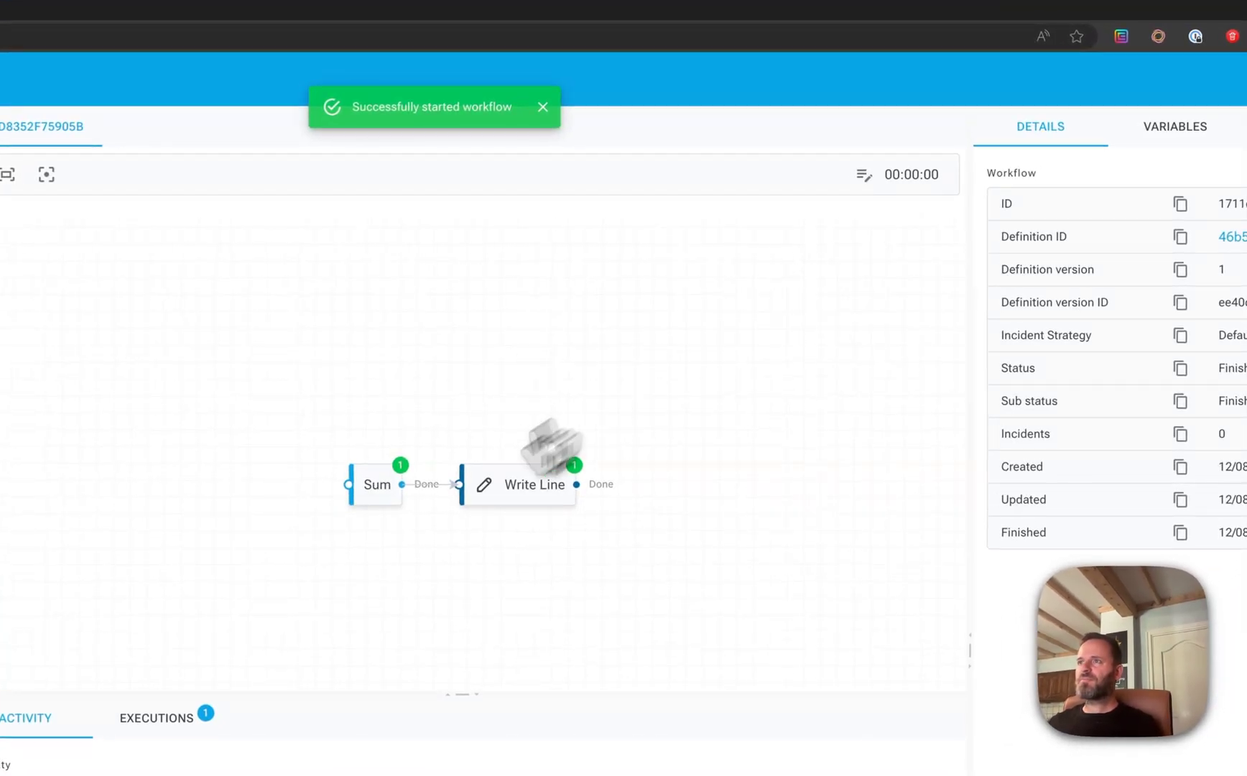